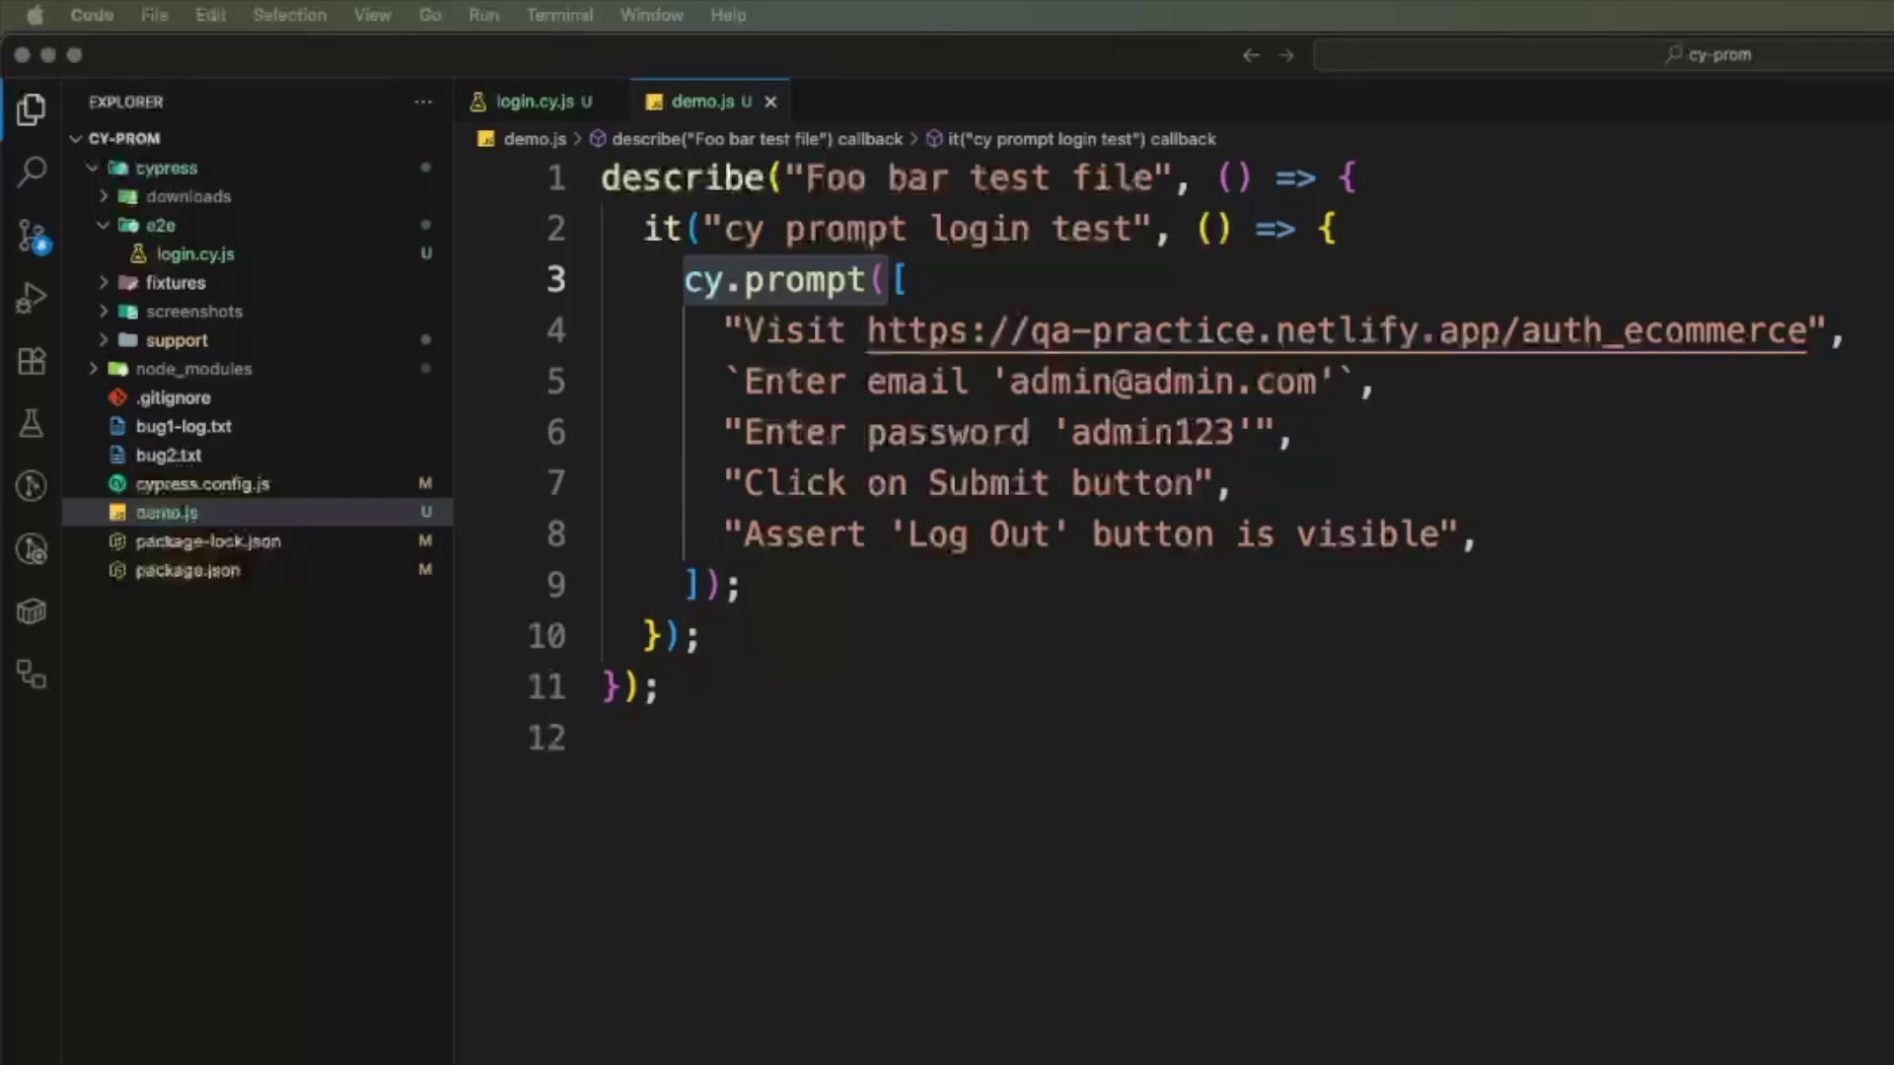
# Step: Open login.cy.js from cypress/e2e and place the caret in the empty cy prompt test
pyautogui.click(222, 255)
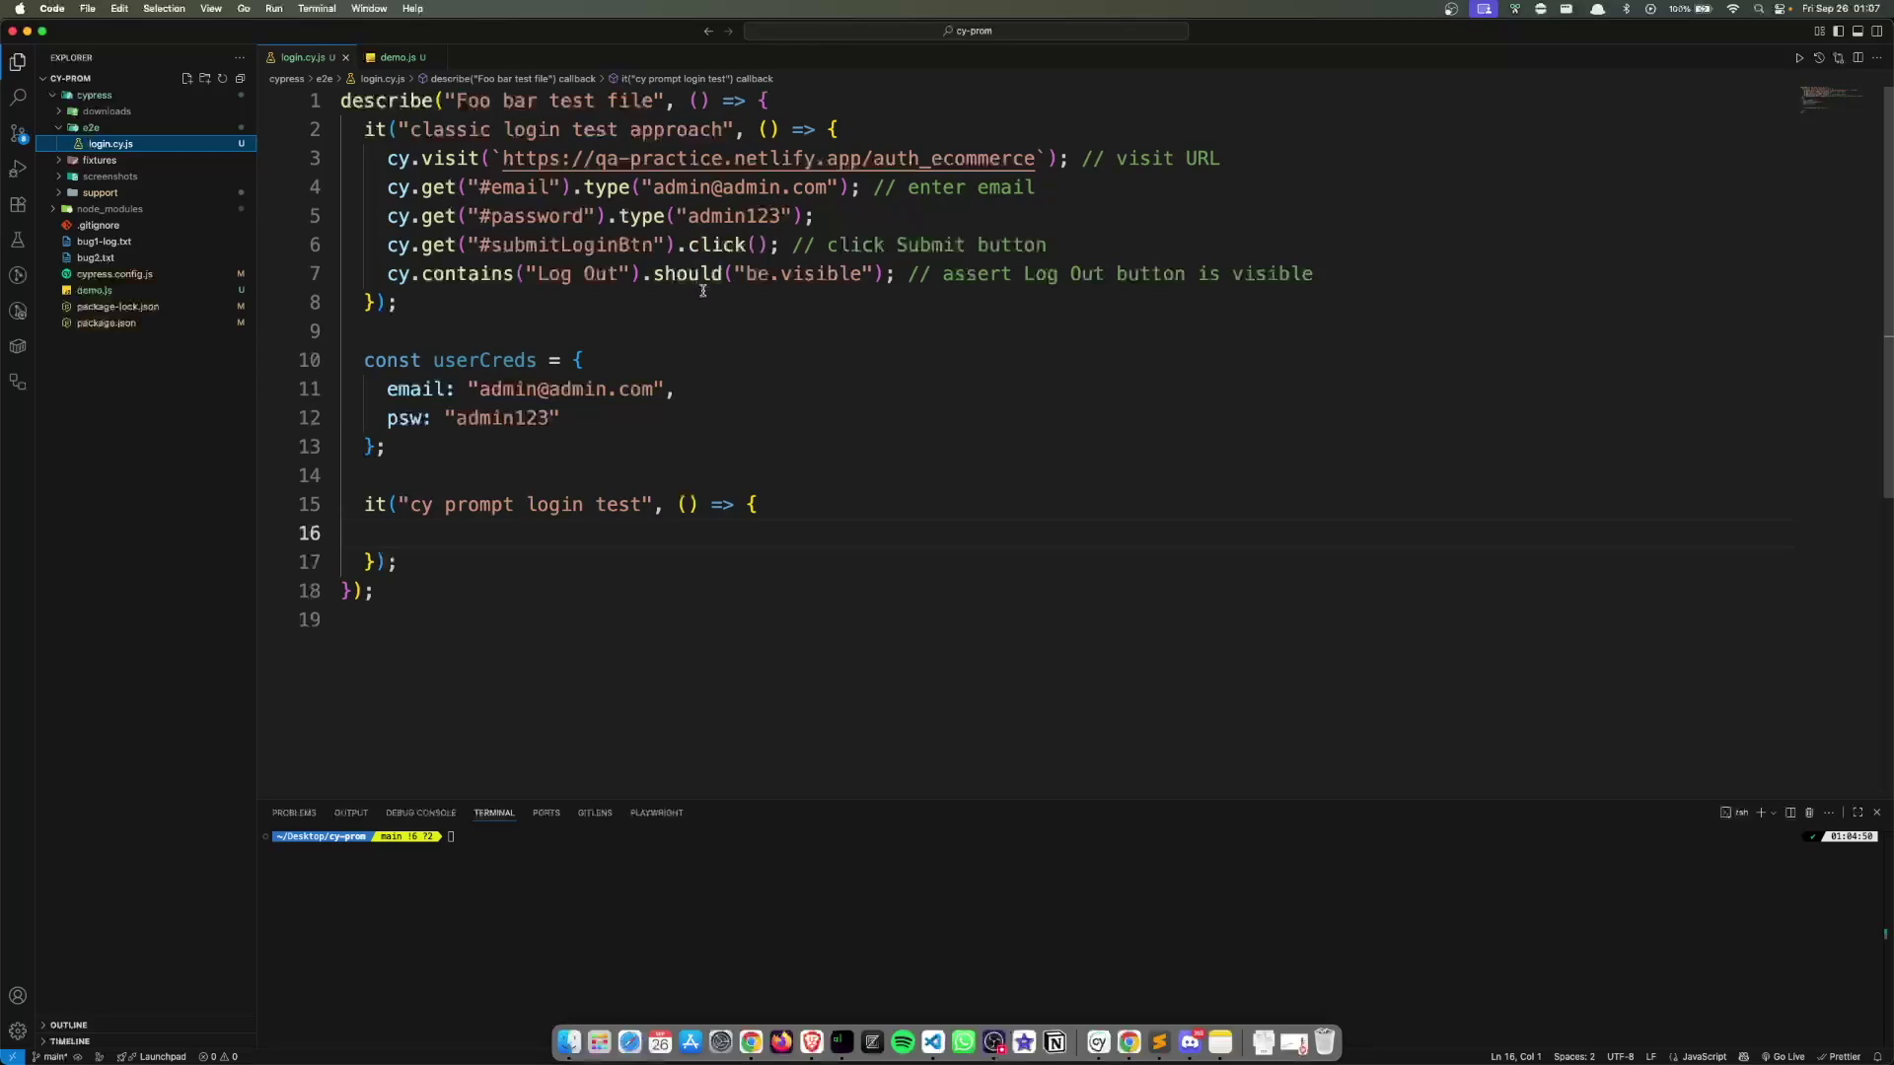
pyautogui.click(430, 561)
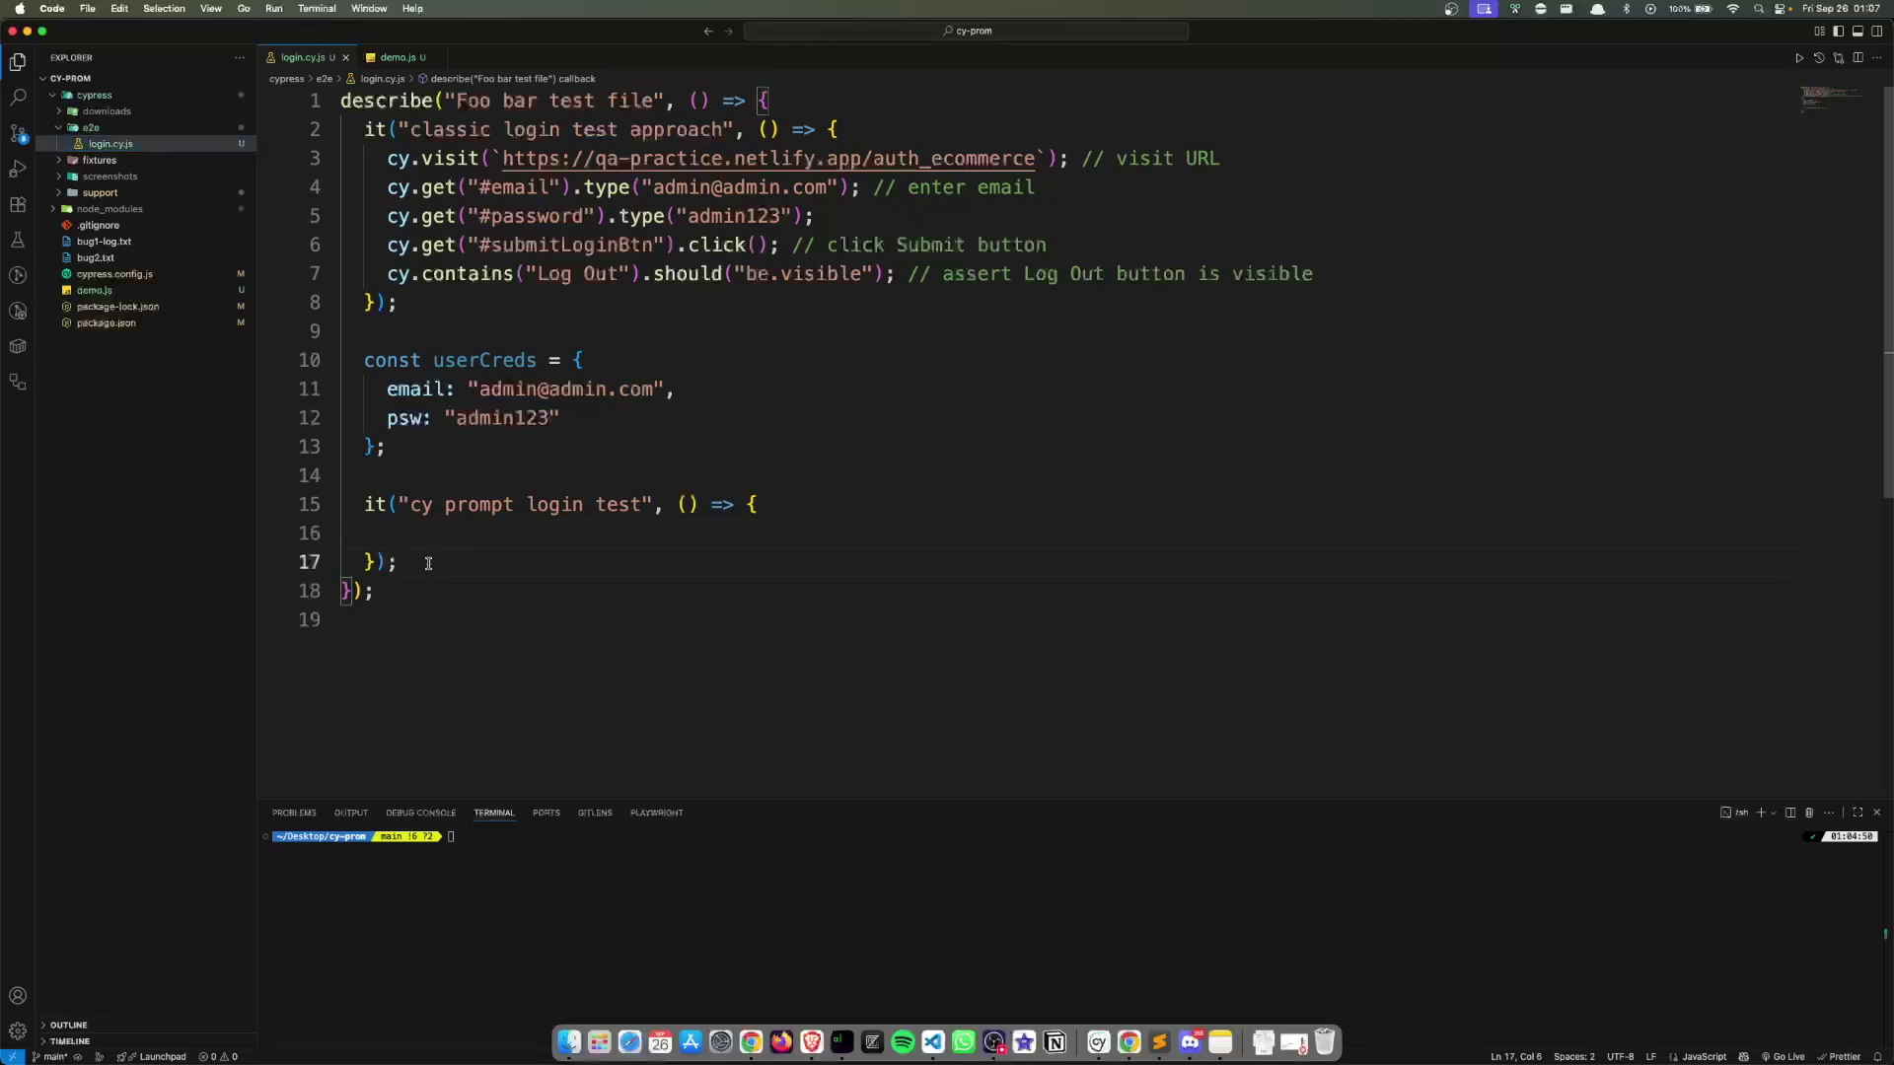
# Step: Start a cy.prompt instruction list inside the empty cy prompt login test
pyautogui.hotkey('shift', 'Up')
pyautogui.hotkey('shift', 'Up')
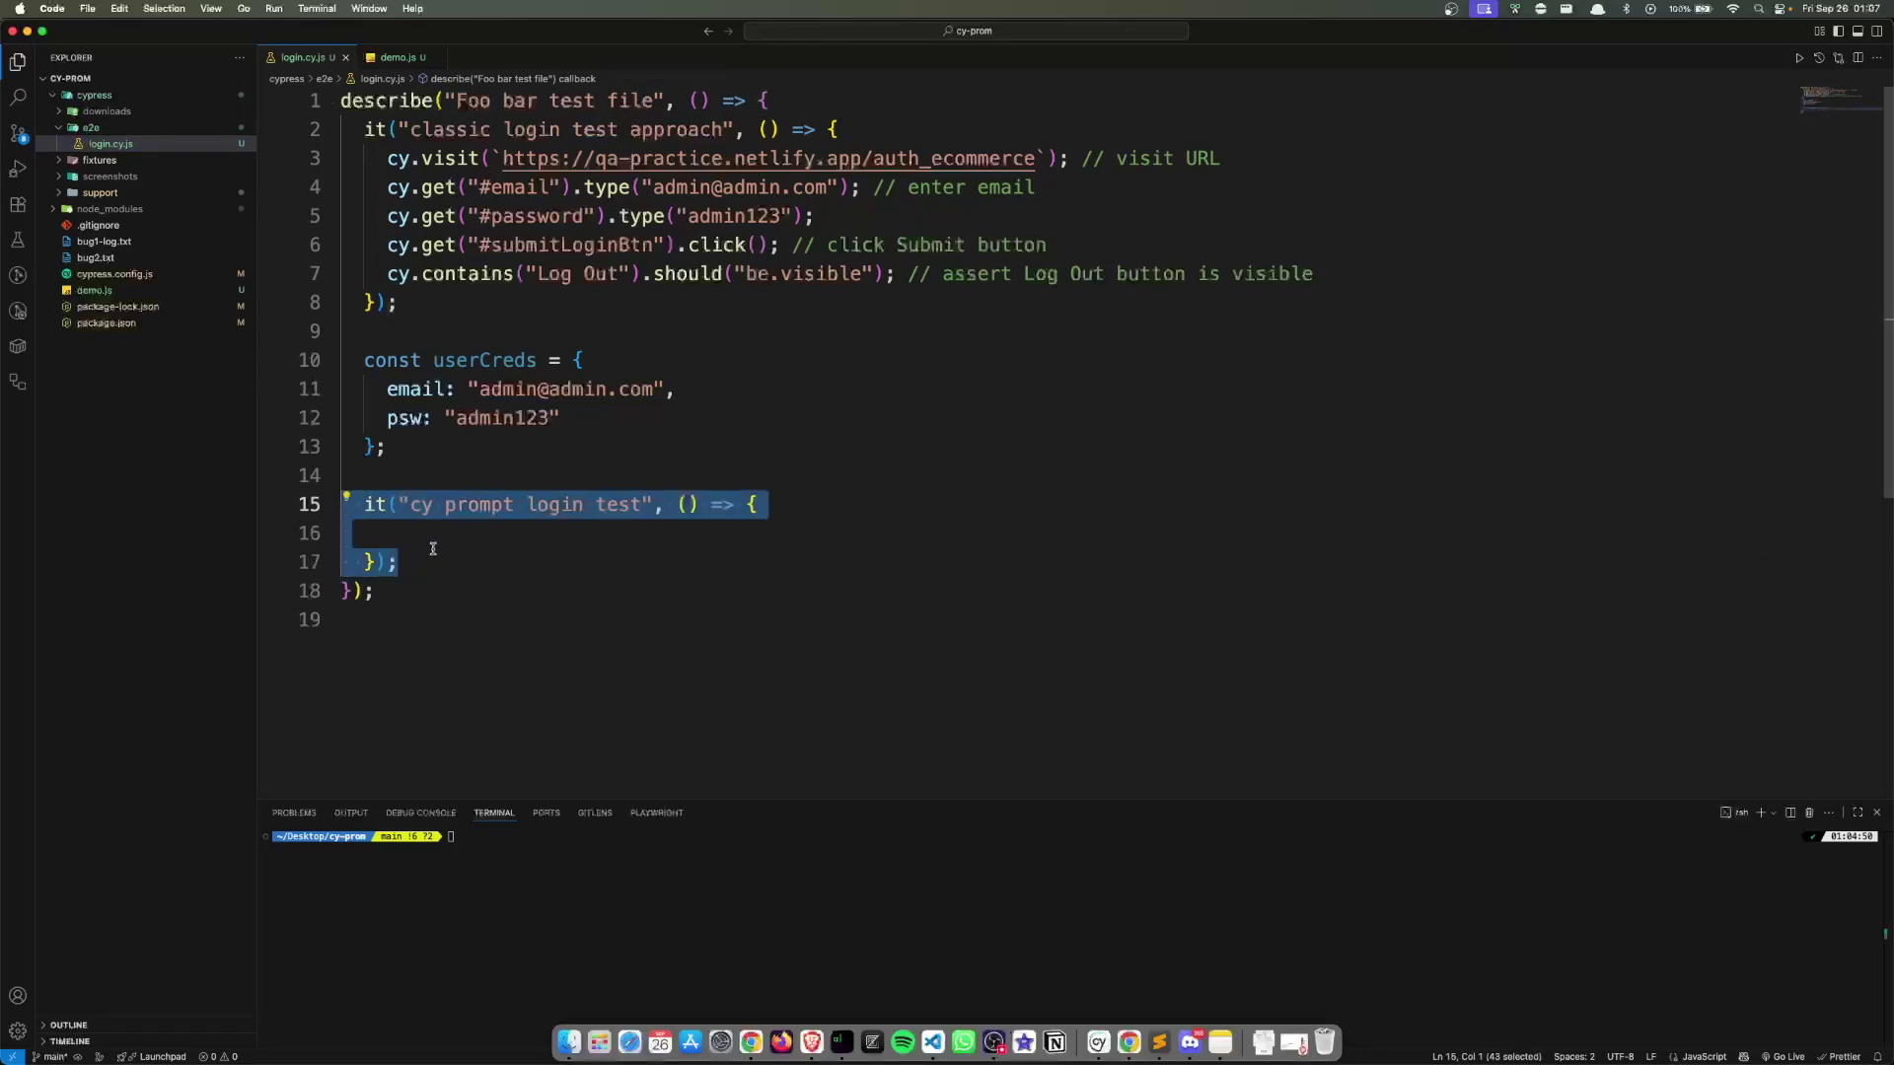
pyautogui.click(438, 538)
pyautogui.press('Tab')
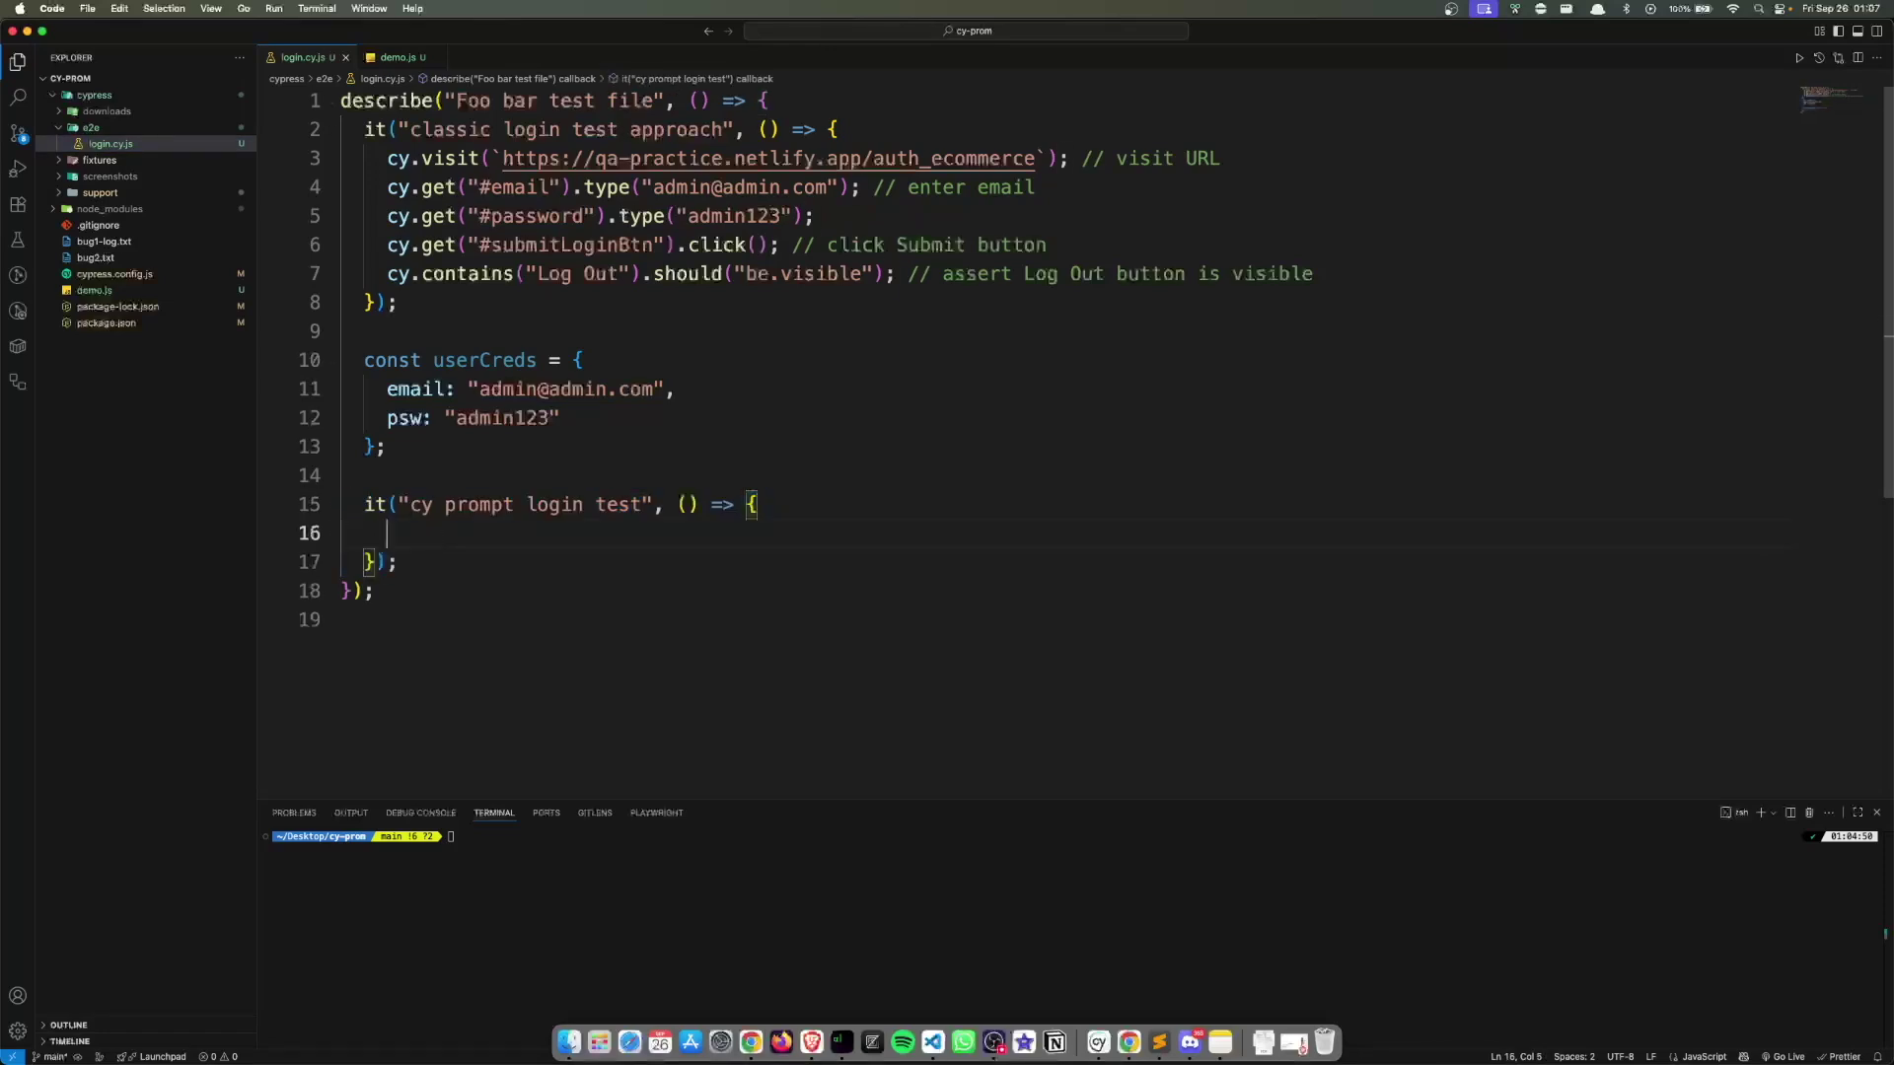
pyautogui.write('cy.')
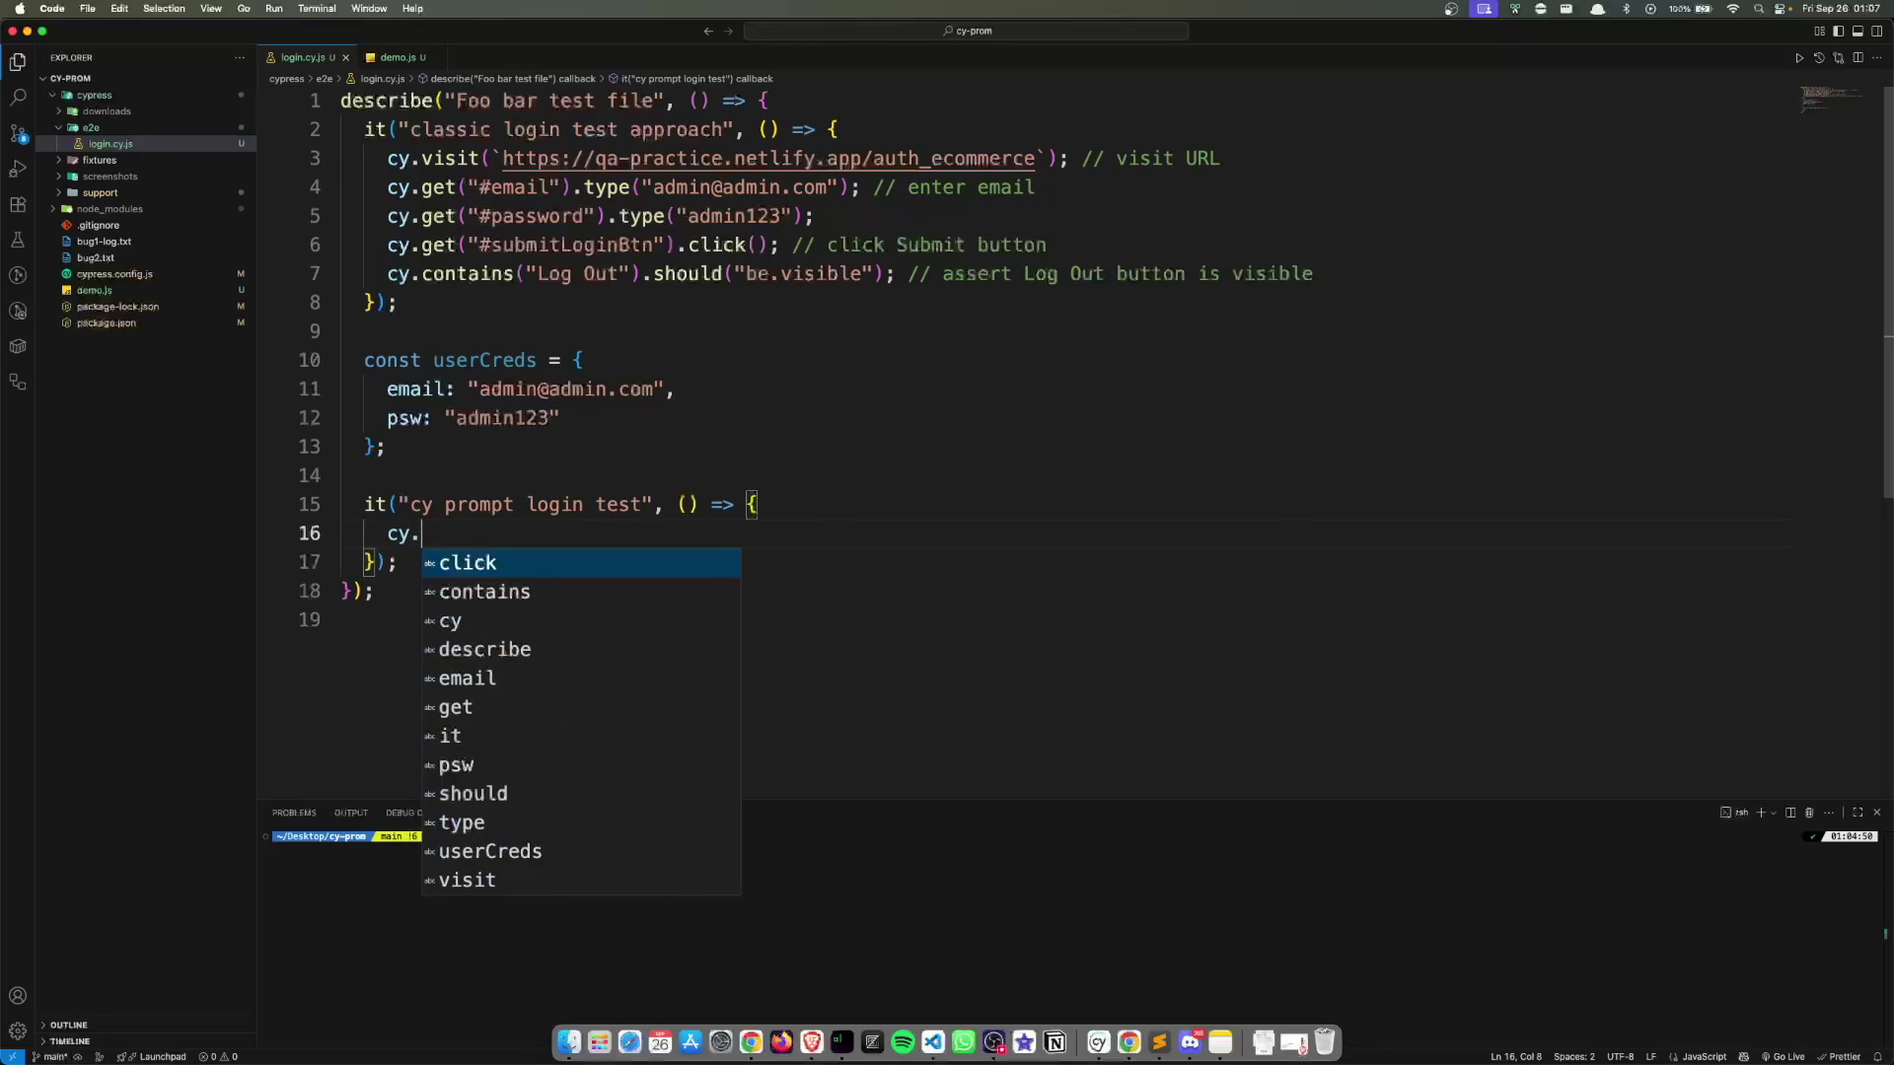
pyautogui.write('prompt();')
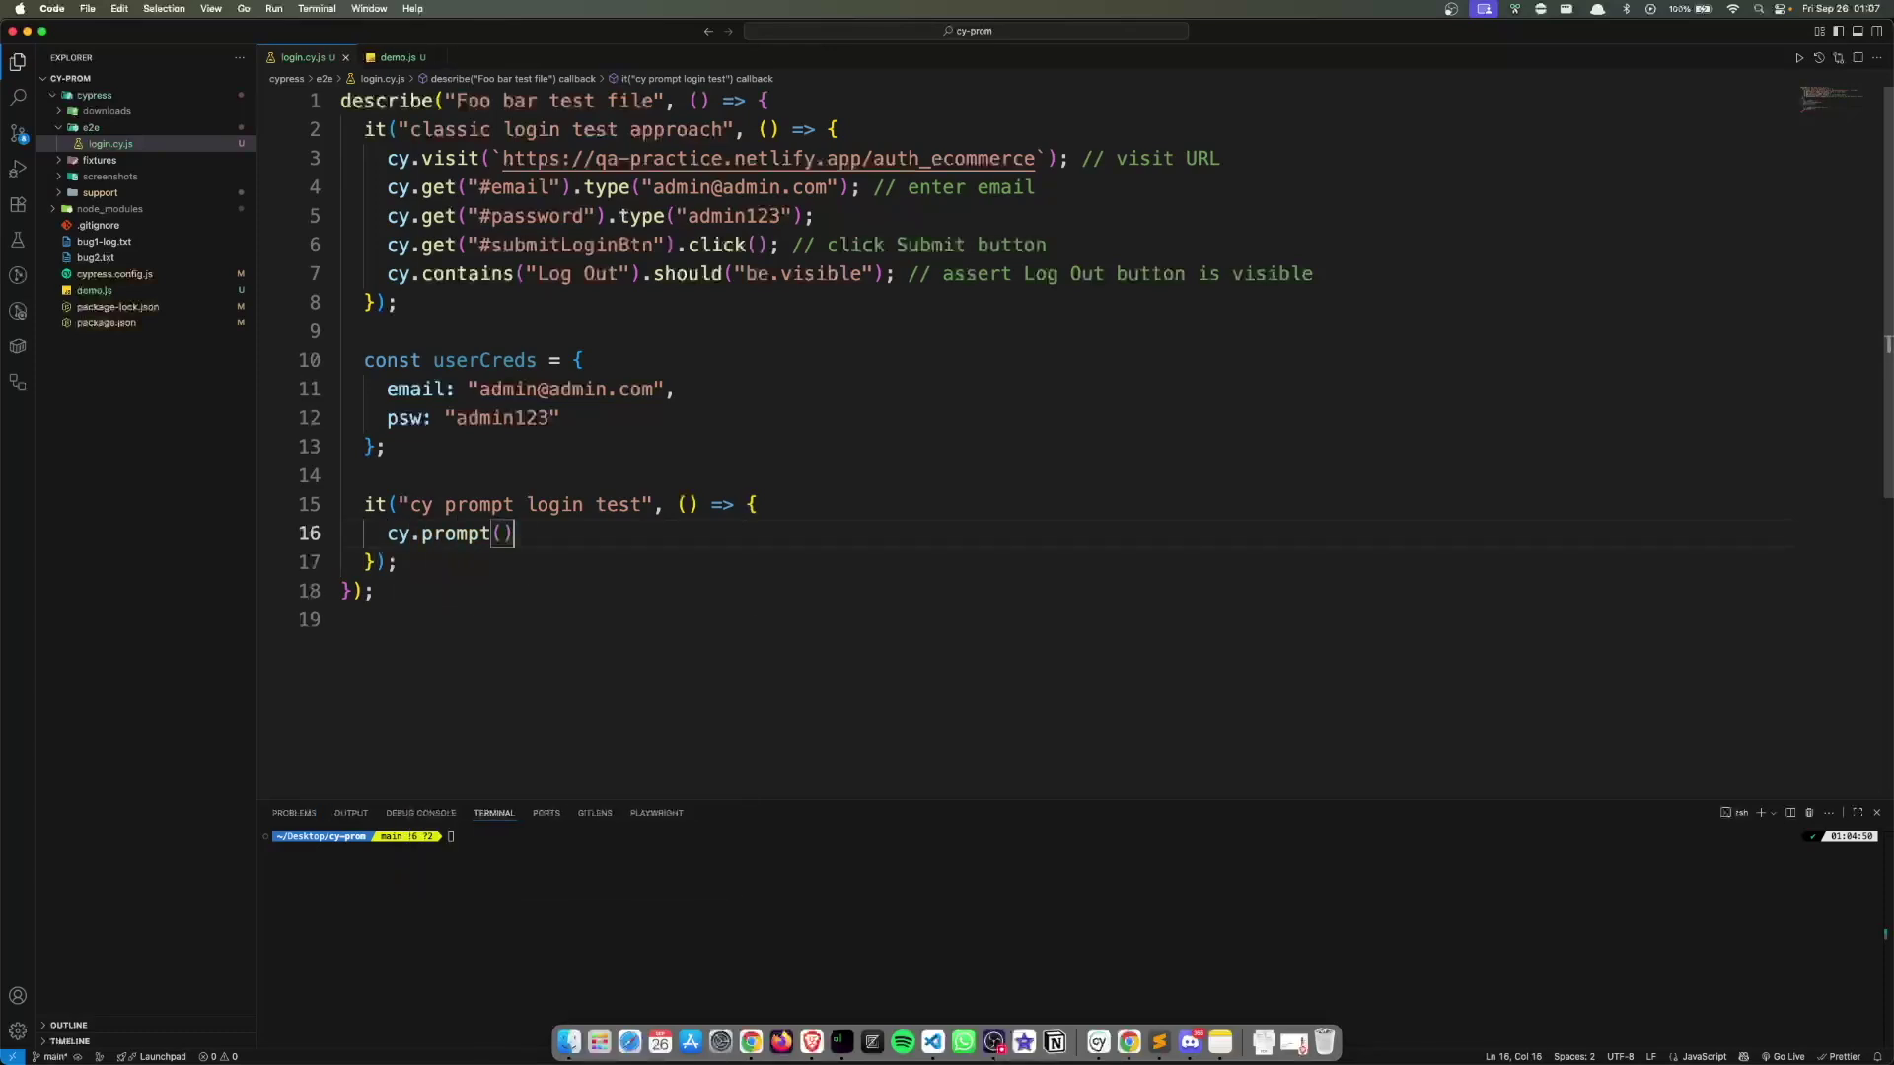
pyautogui.press('Left')
pyautogui.press('Left')
pyautogui.write('[')
pyautogui.press('Return')
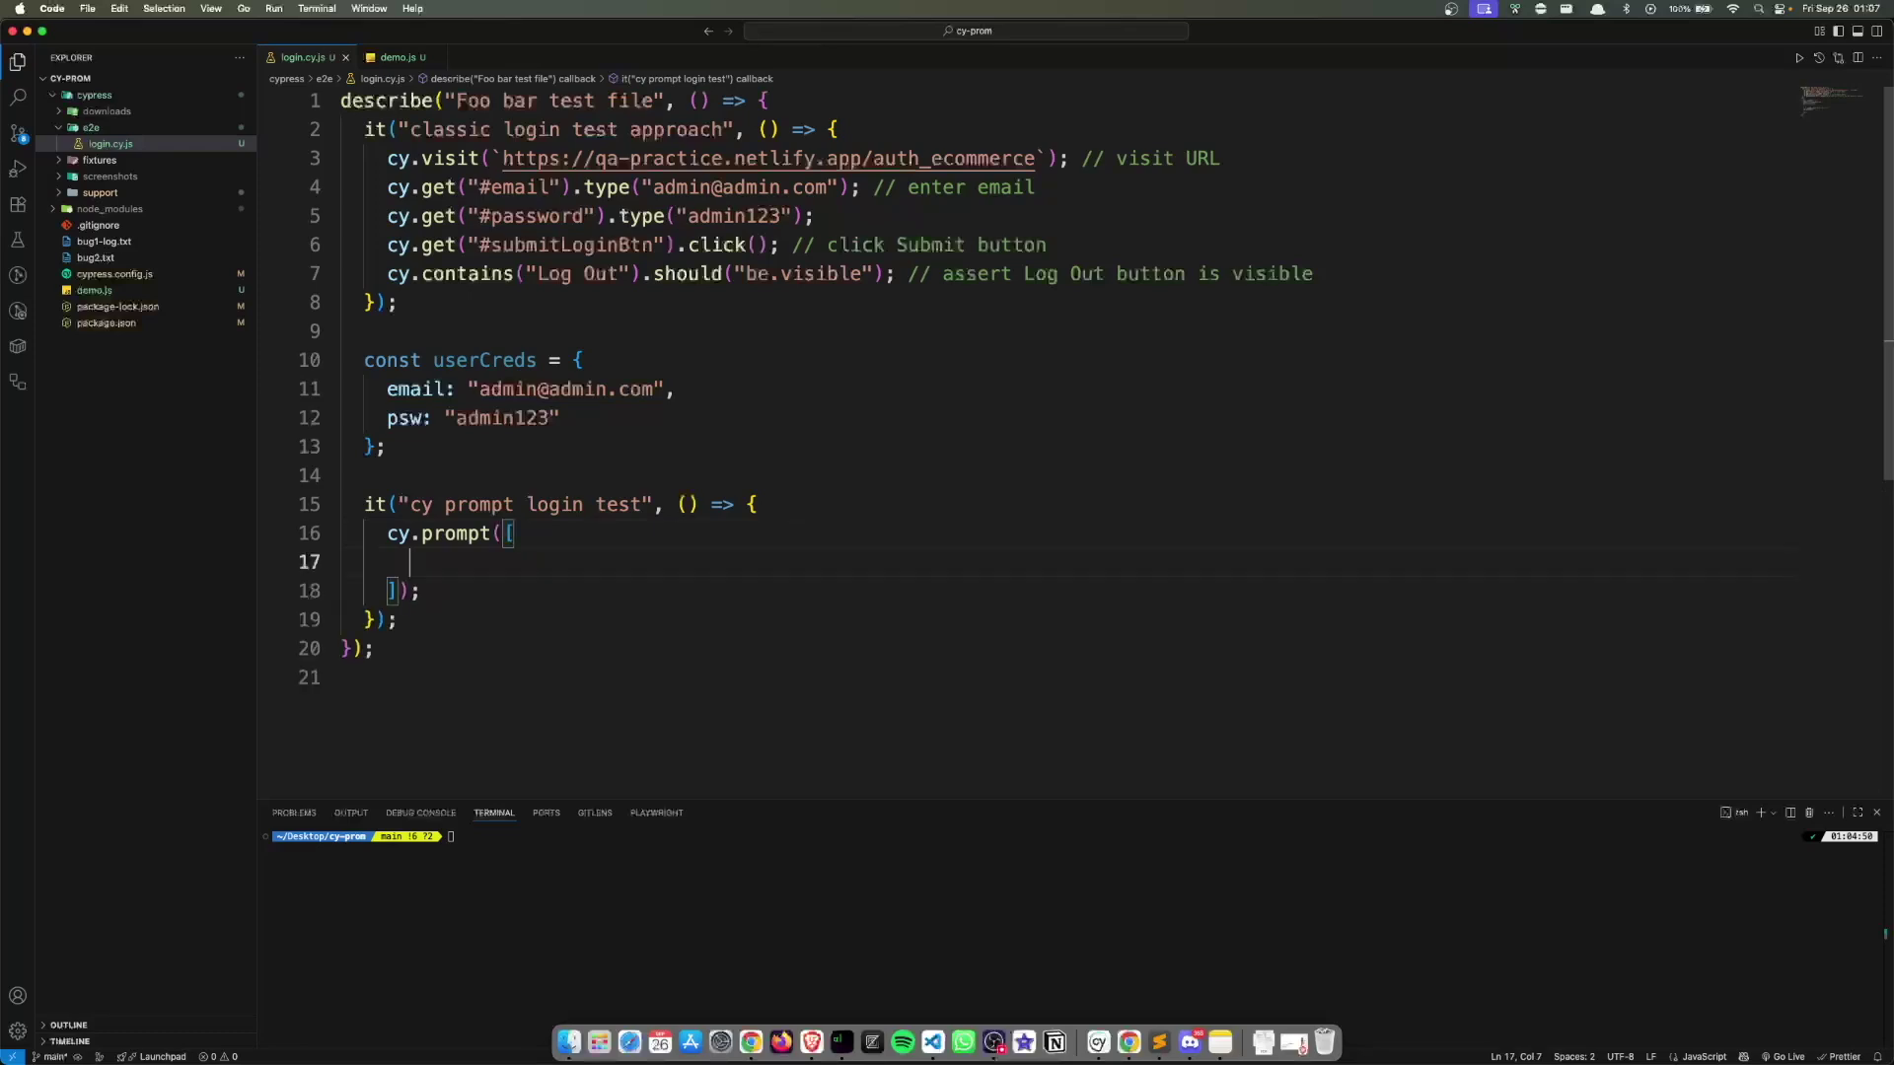
pyautogui.write('"Visit')
# Step: Copy the line 3 login URL into the Visit step and start a line for the admin email step
pyautogui.moveTo(1036, 159); pyautogui.dragTo(503, 158)
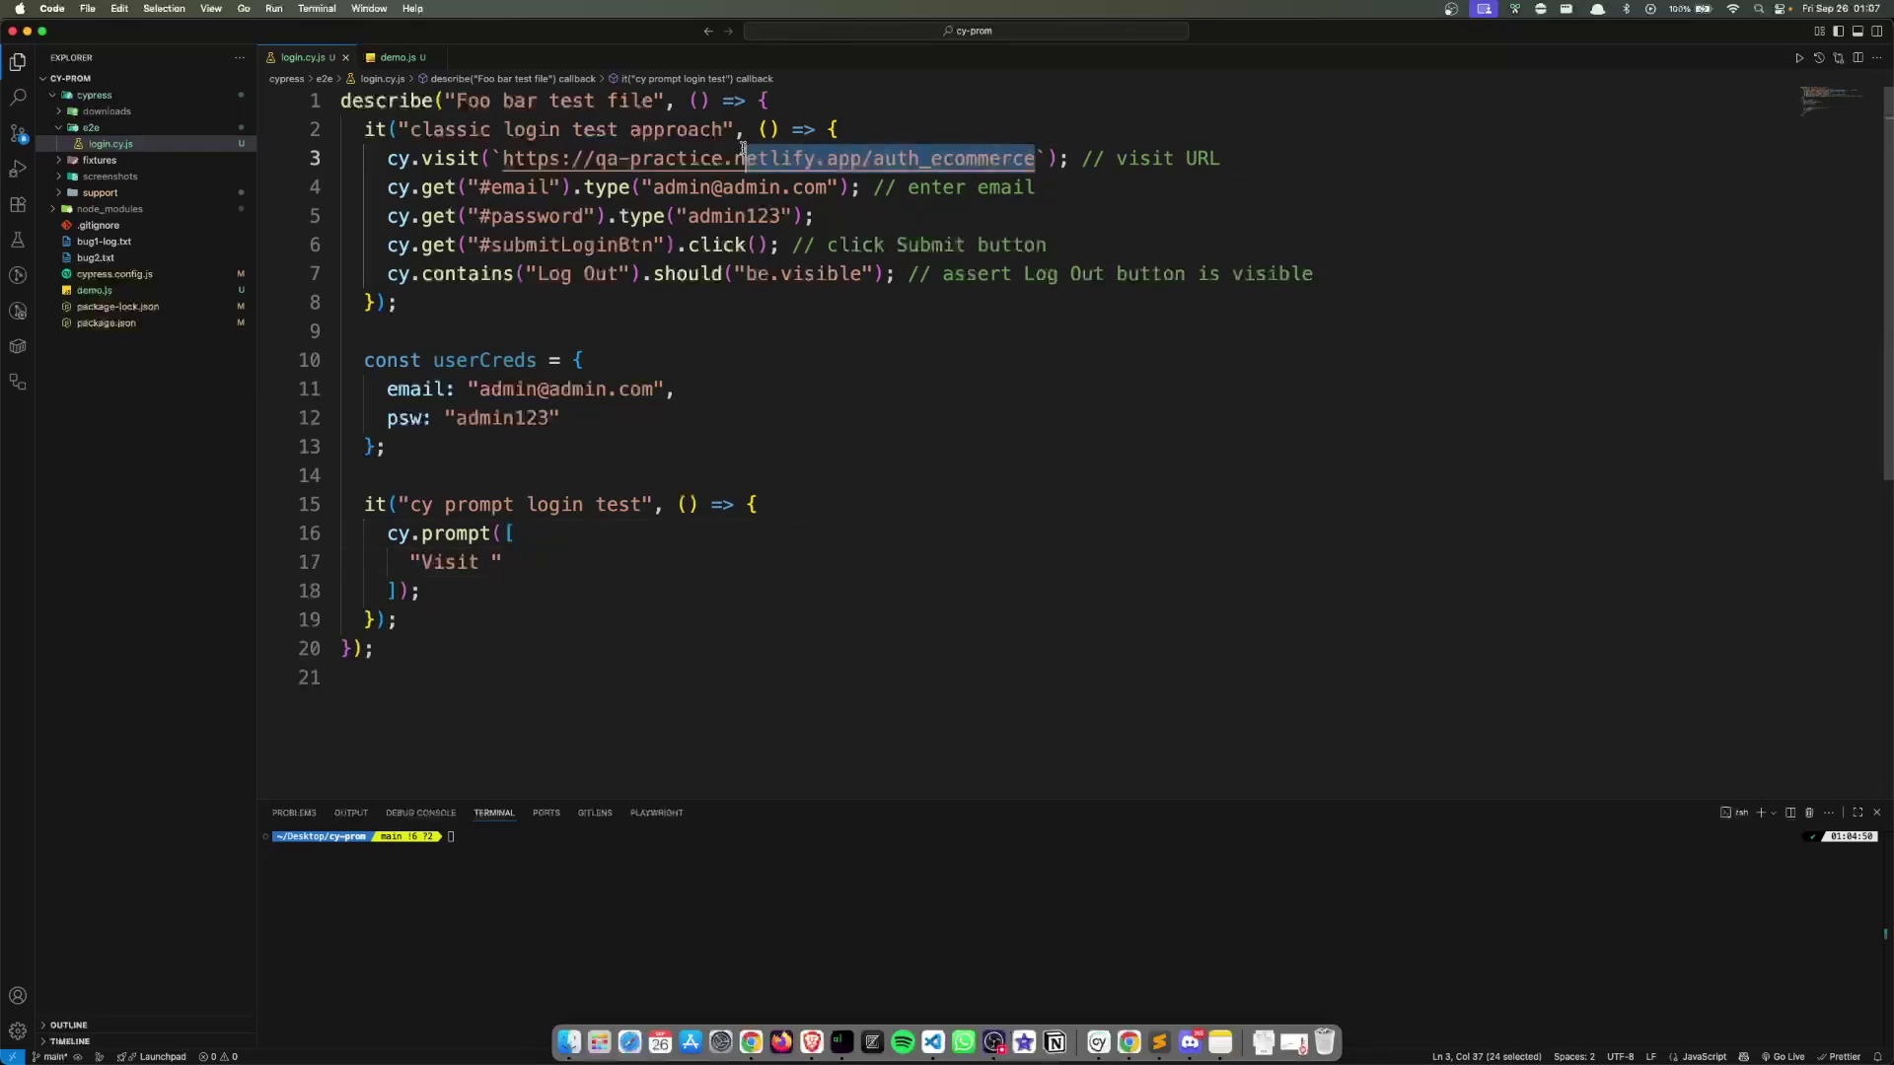
pyautogui.press('super+c')
pyautogui.click(492, 563)
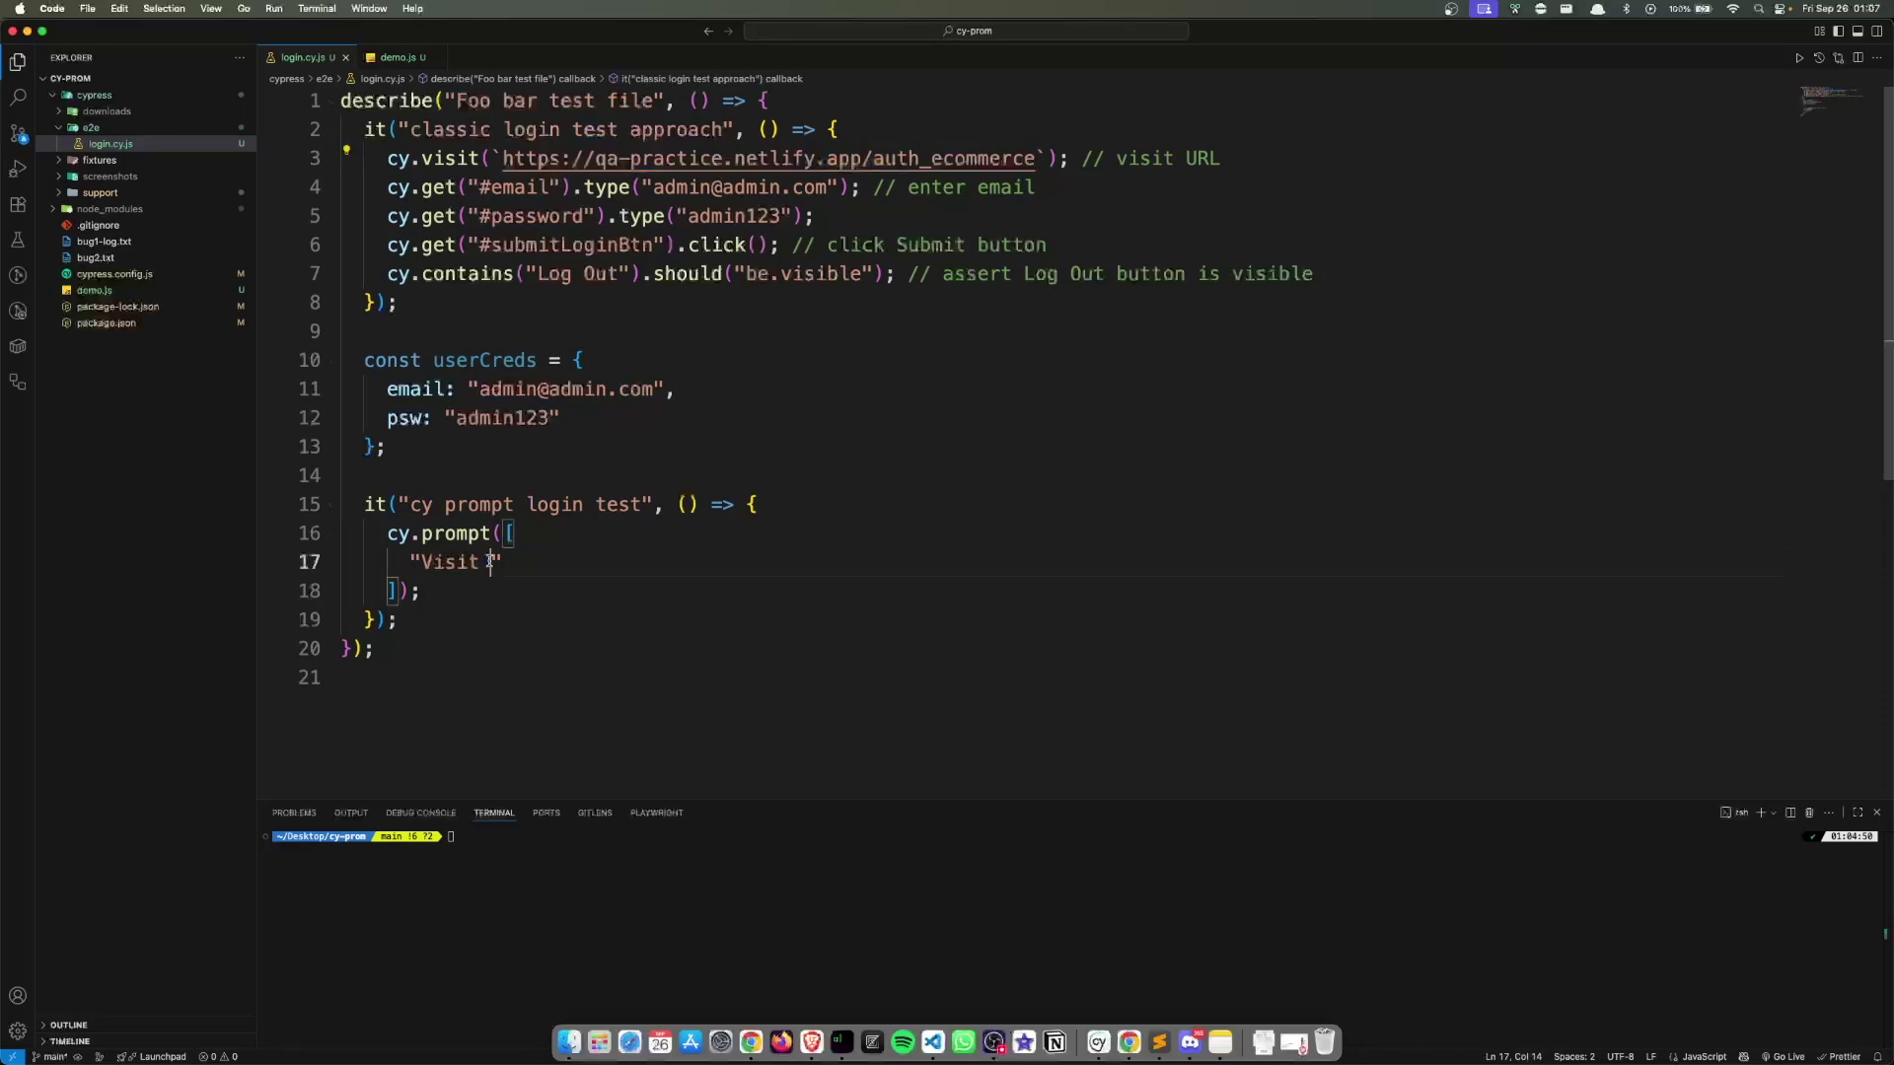
pyautogui.press('super+v')
pyautogui.press('Right')
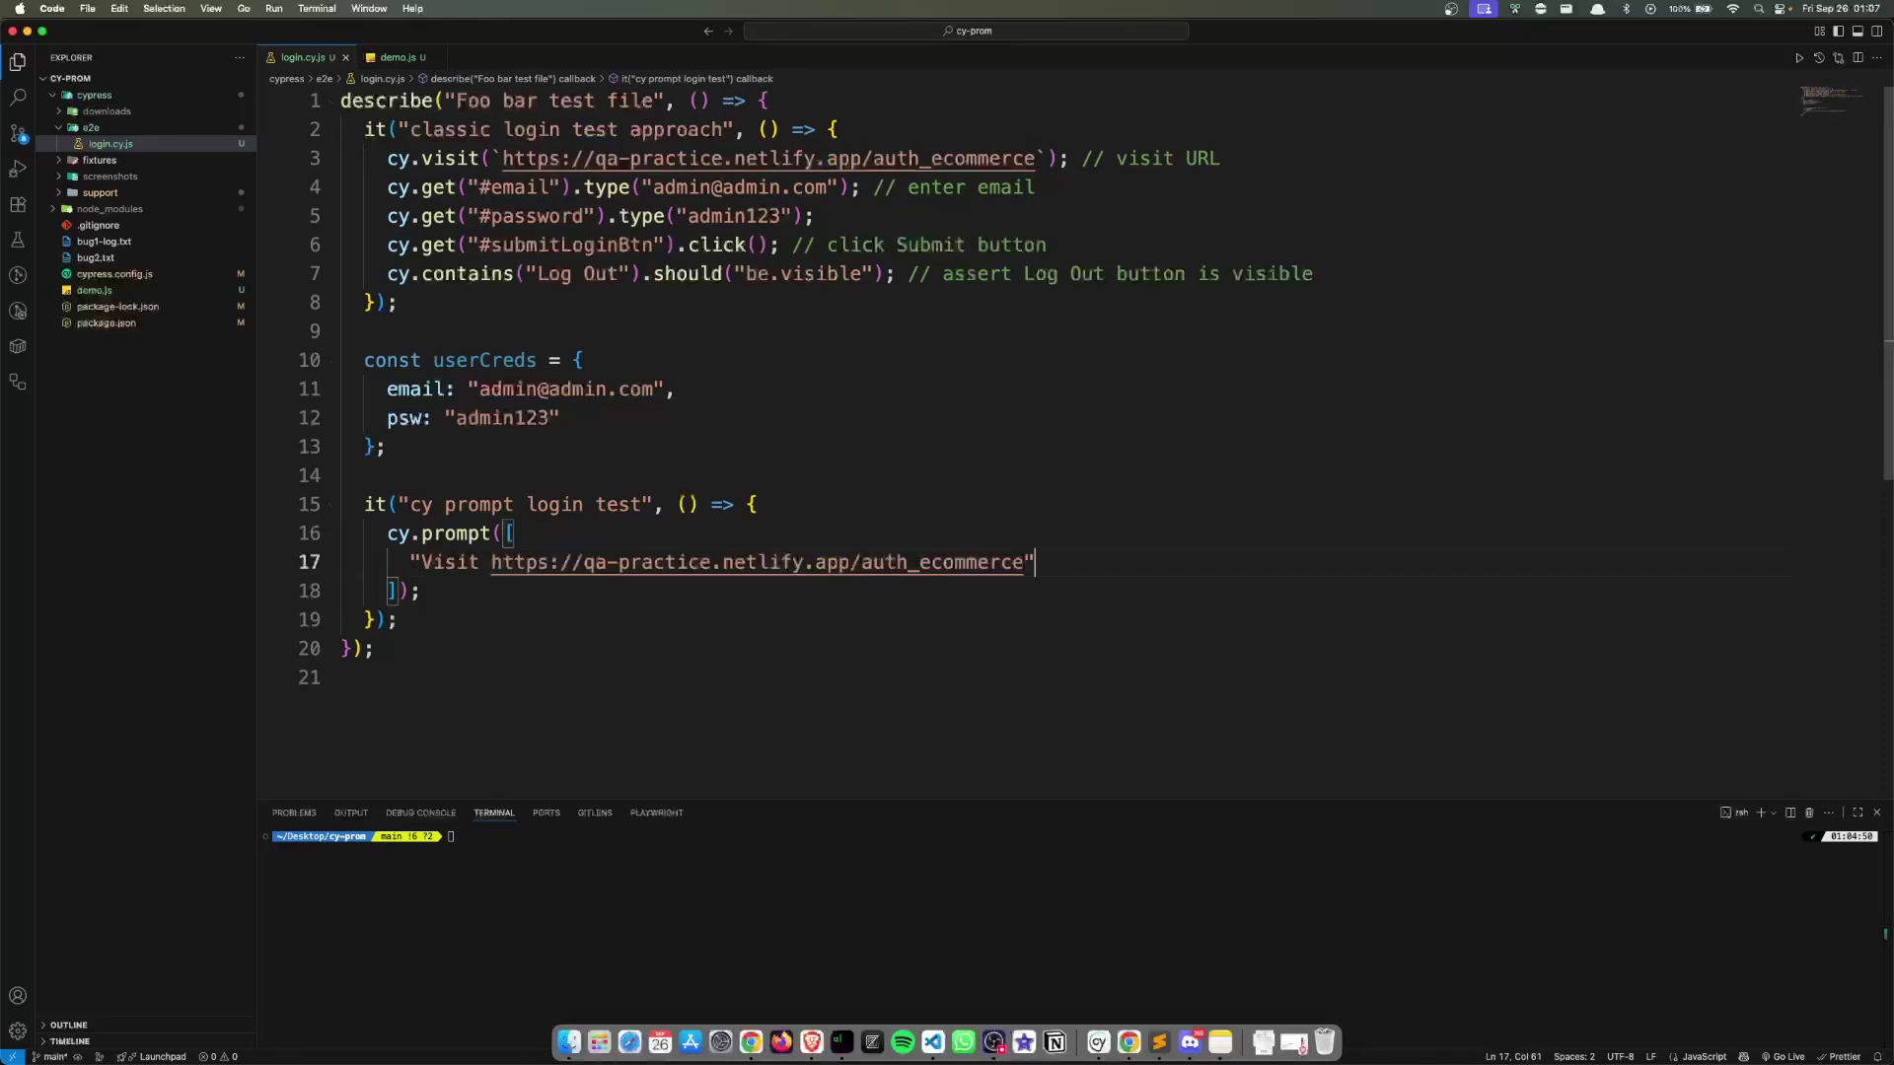
pyautogui.write(',')
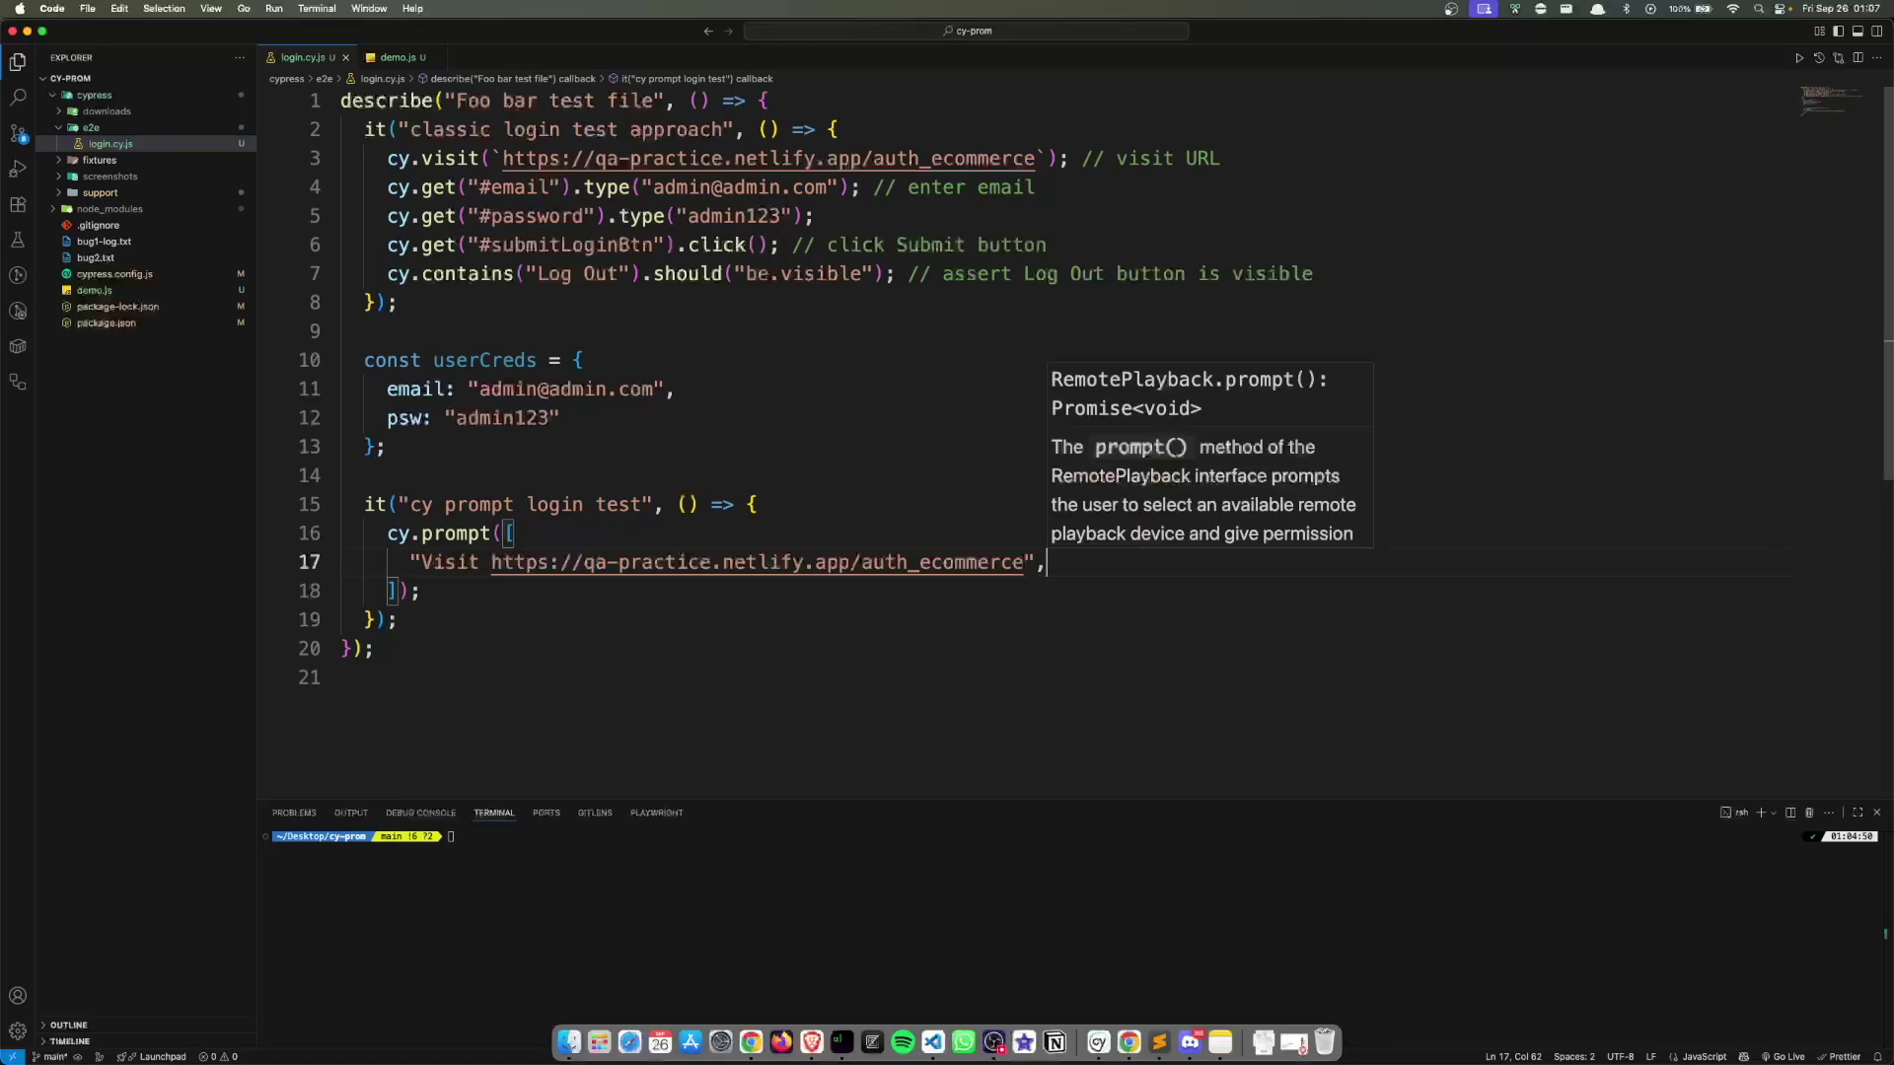
pyautogui.press('Return')
pyautogui.write('"')
pyautogui.write('Enter email a')
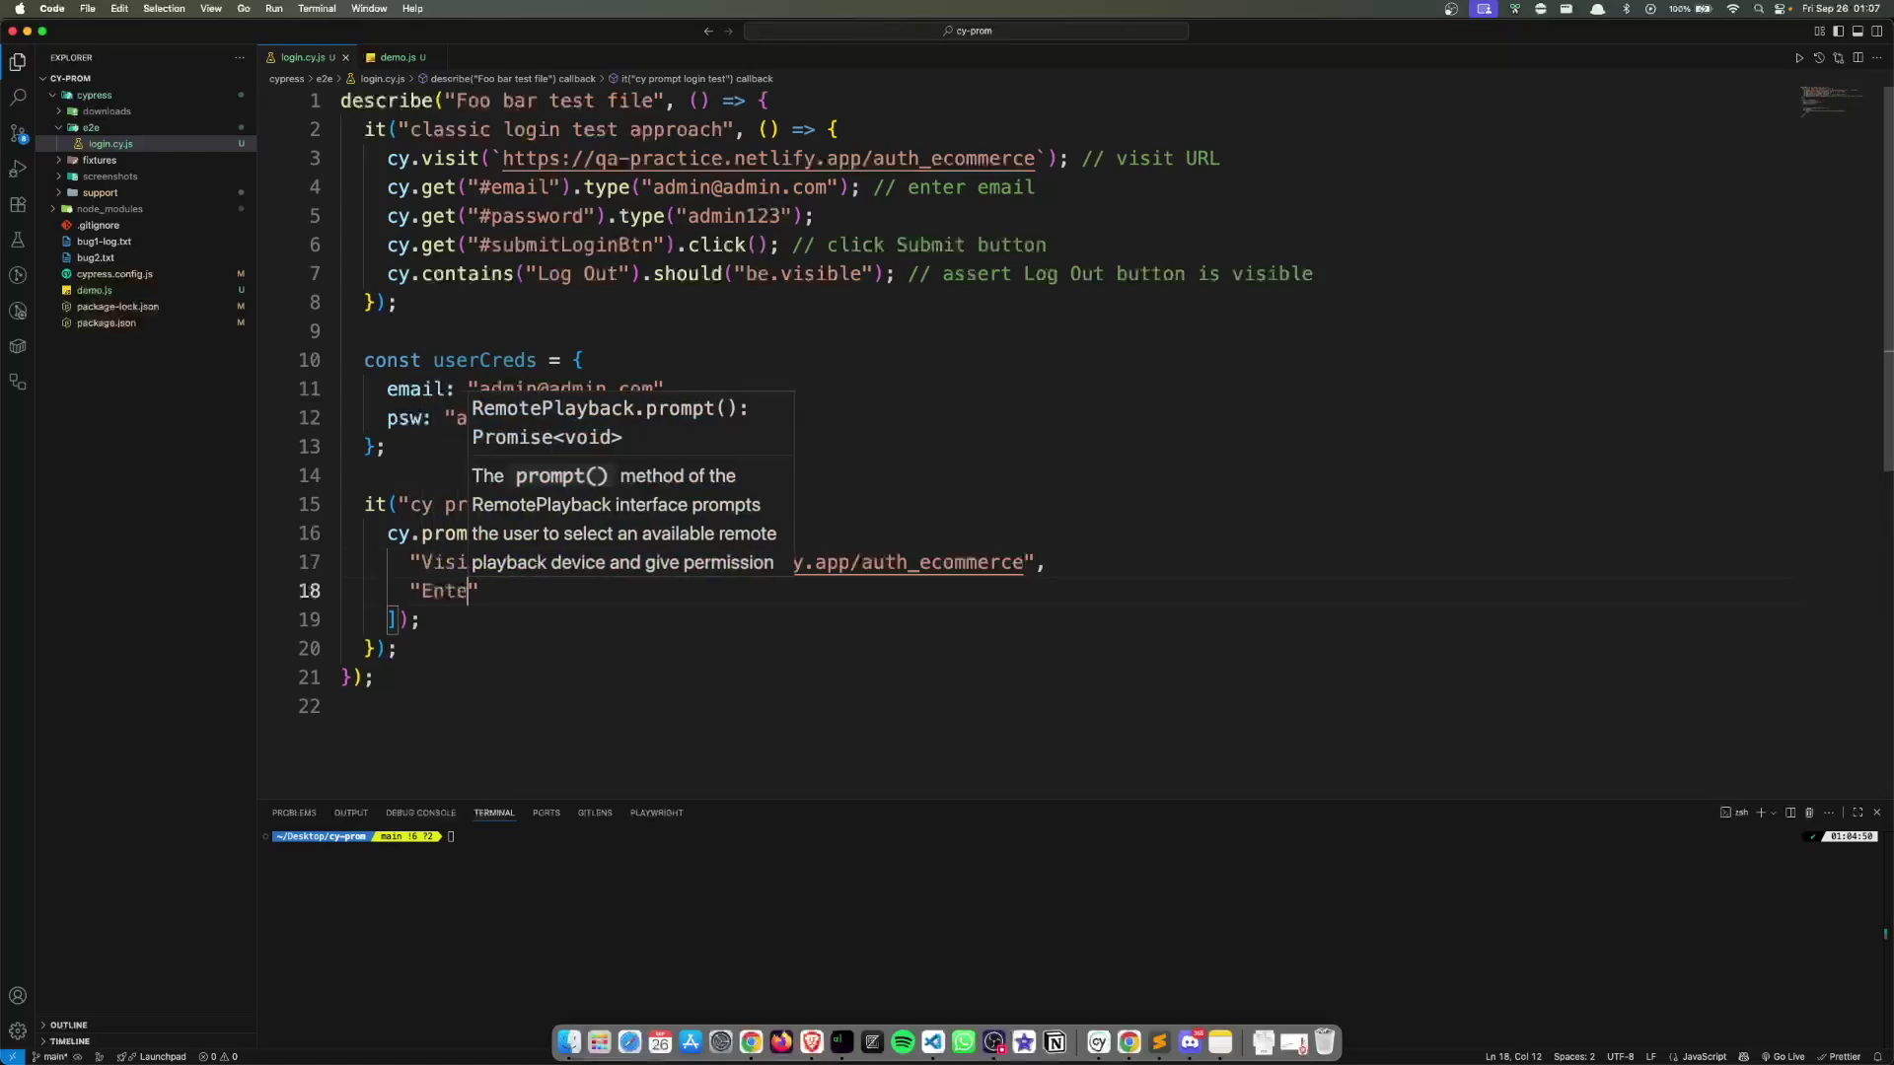
pyautogui.write('dmin@admin.com')
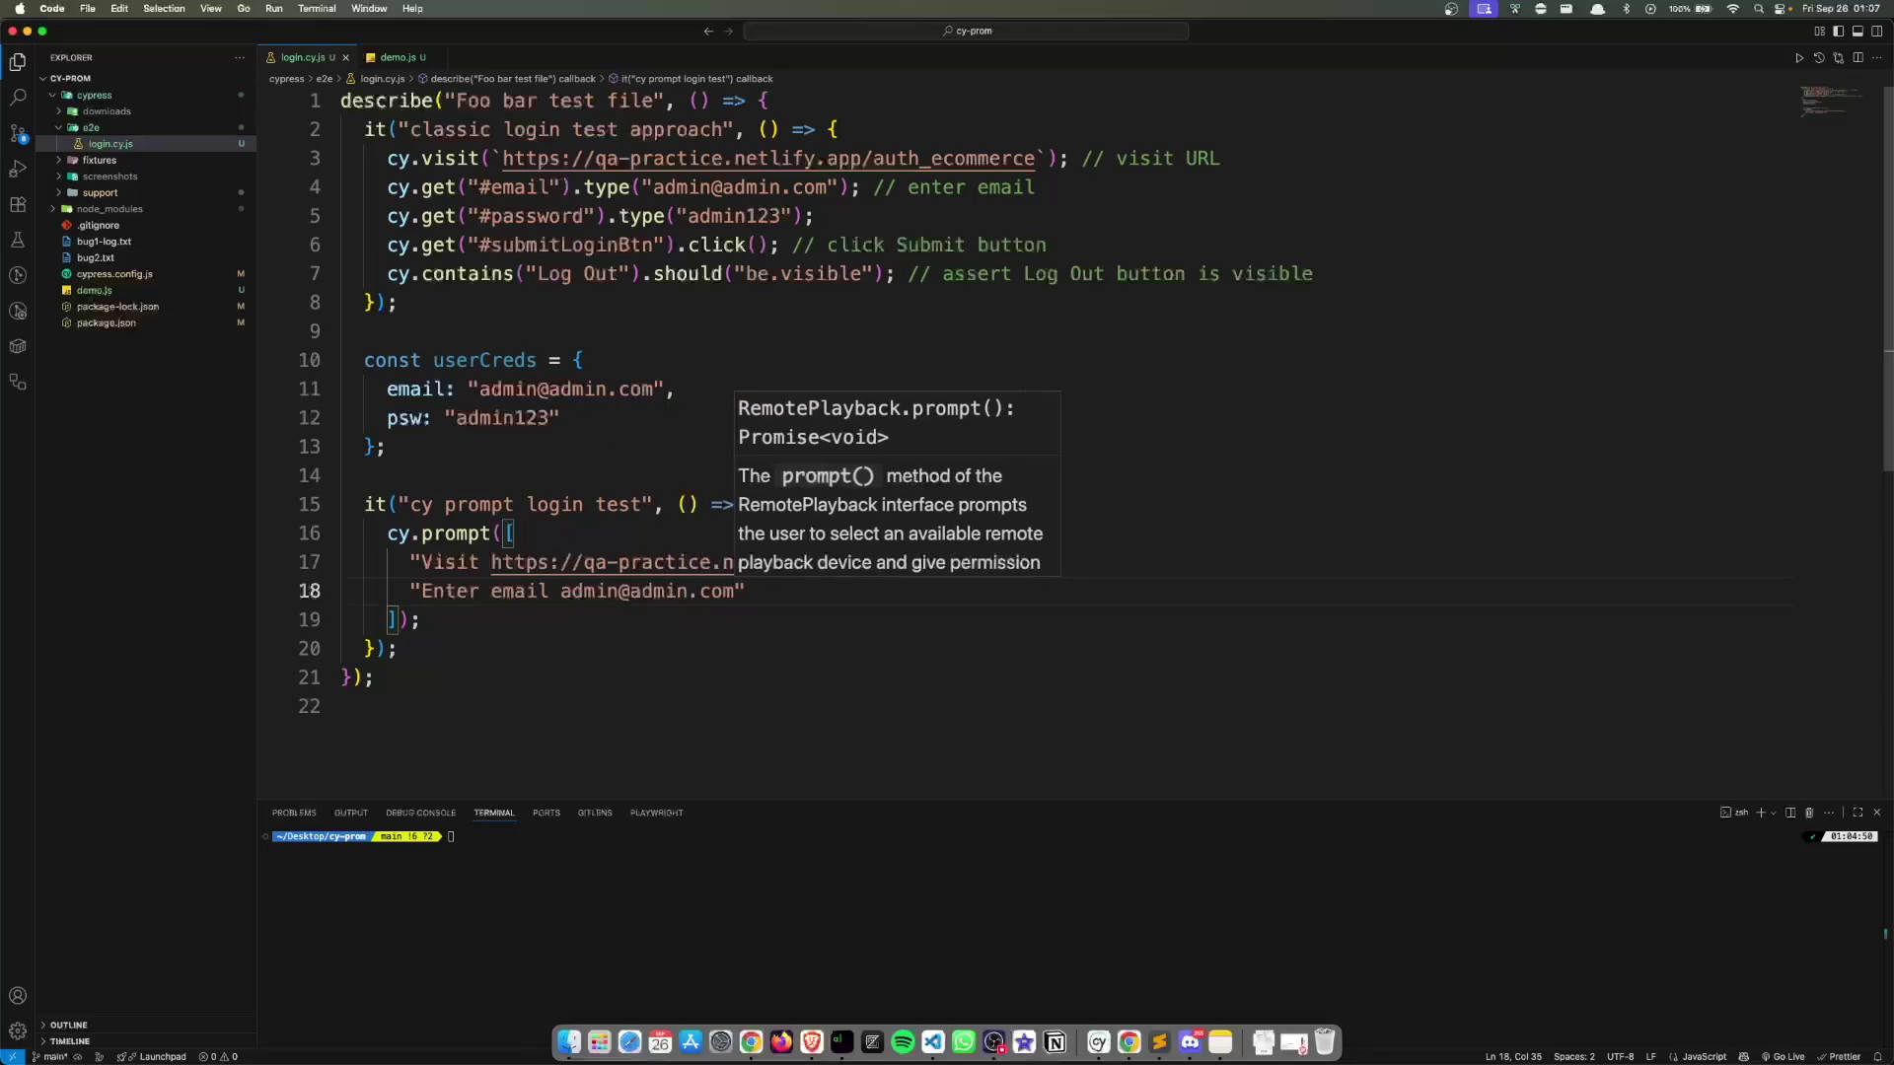
pyautogui.write('",')
# Step: Add the password, Submit click and "Assert 'Log Out' button is visible" cy.prompt steps
pyautogui.press('Return')
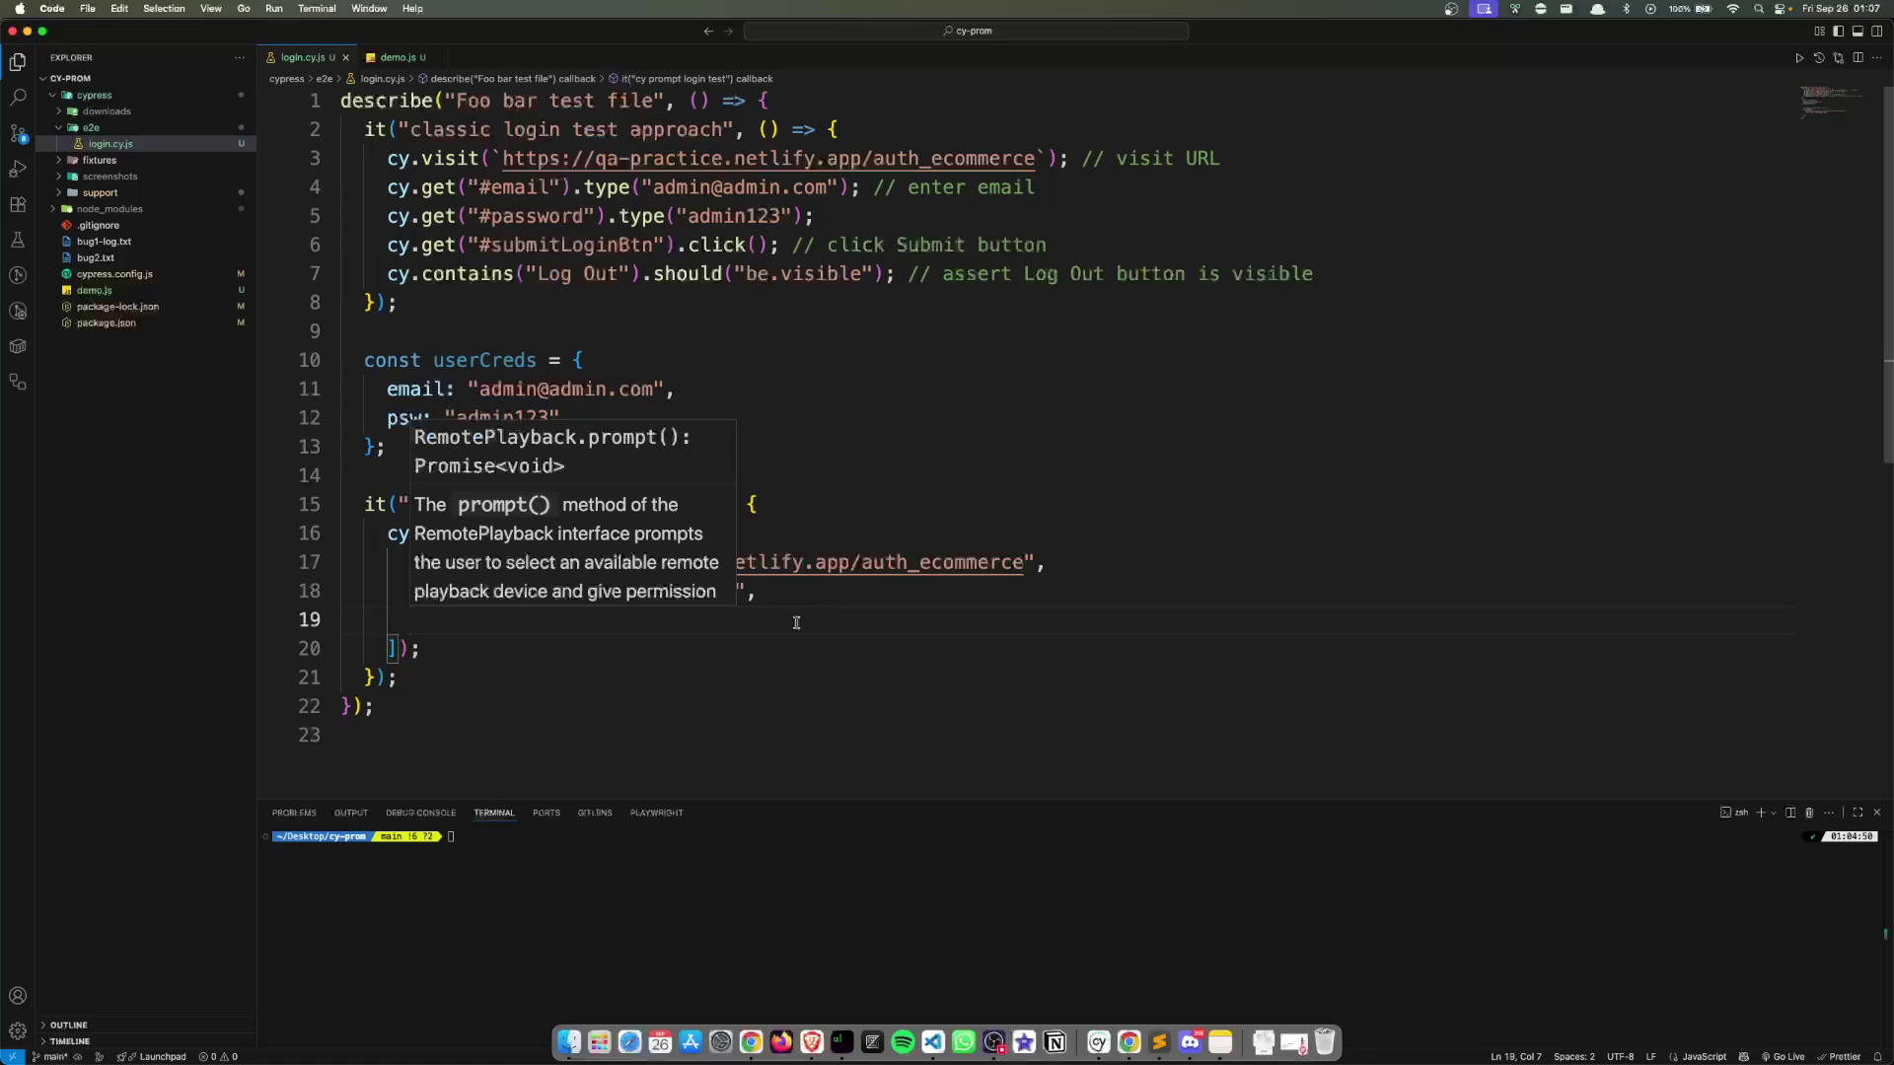
pyautogui.write('`')
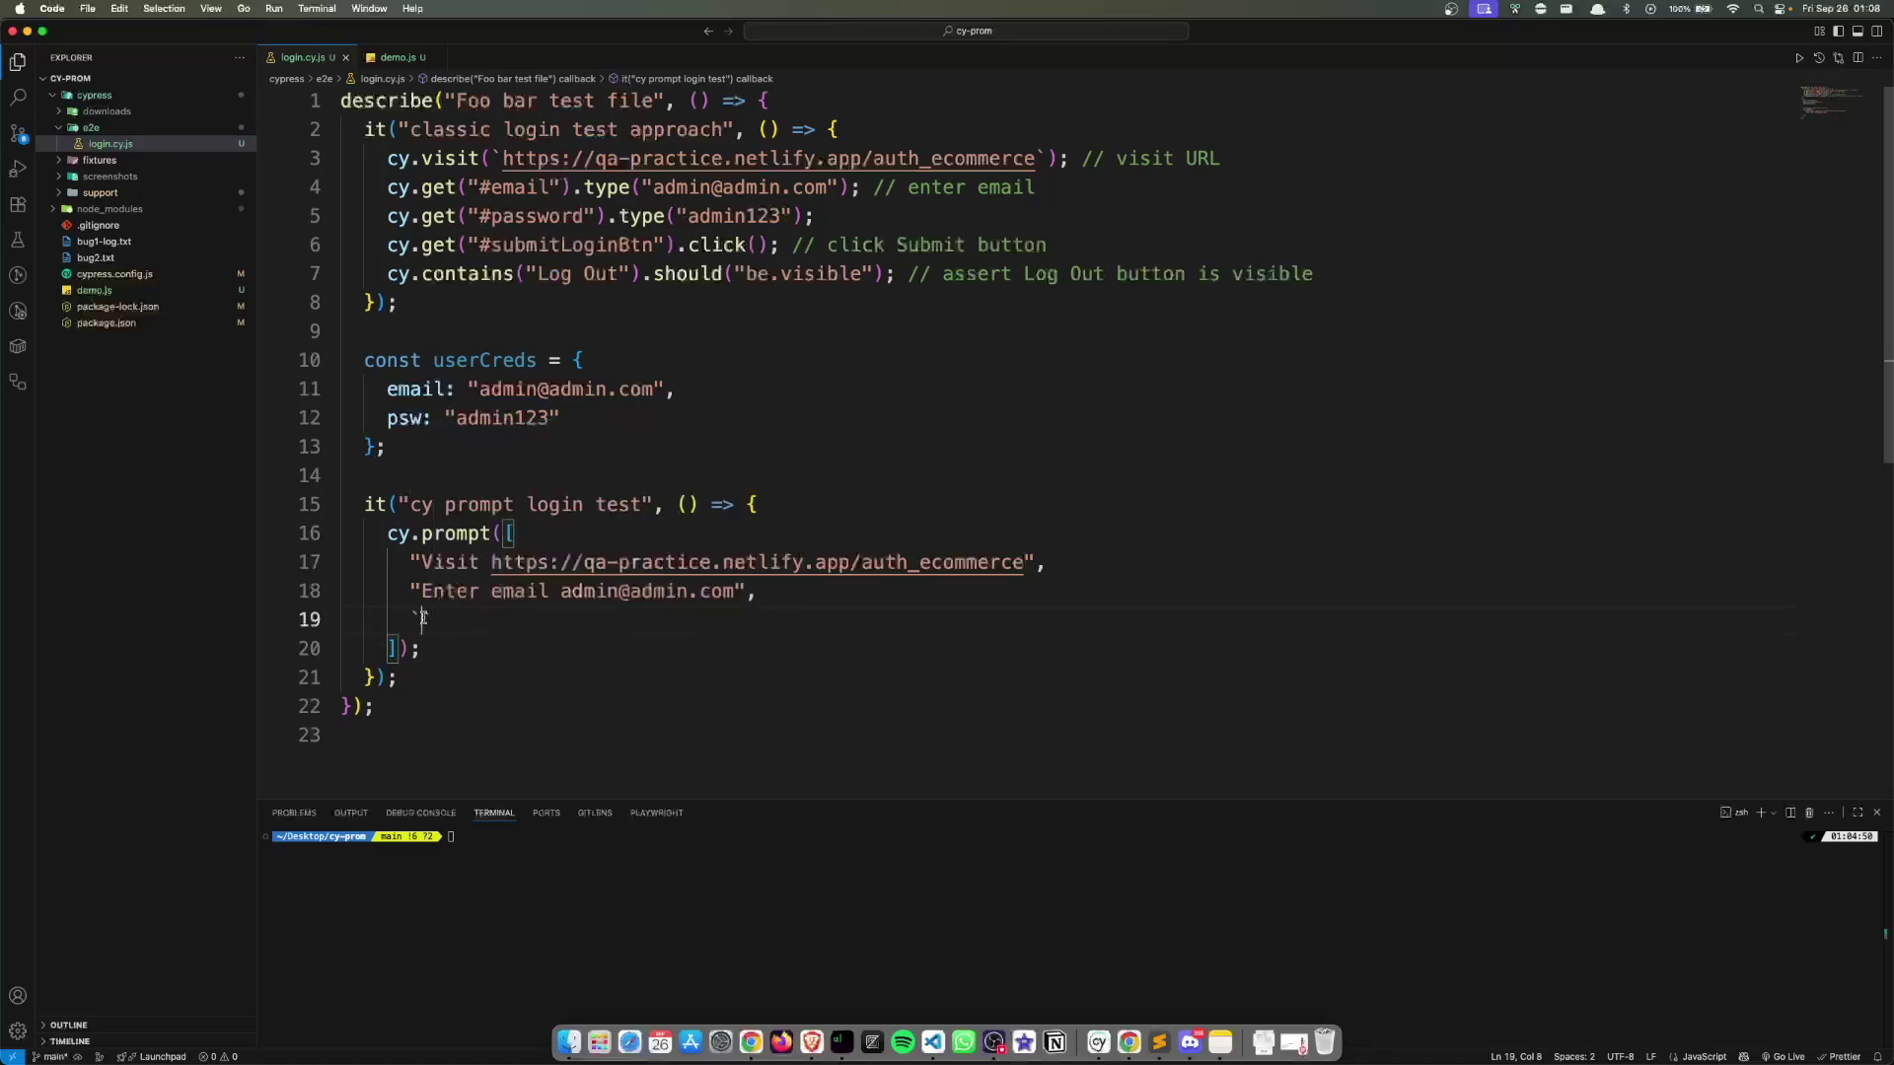
pyautogui.write('Enter passw')
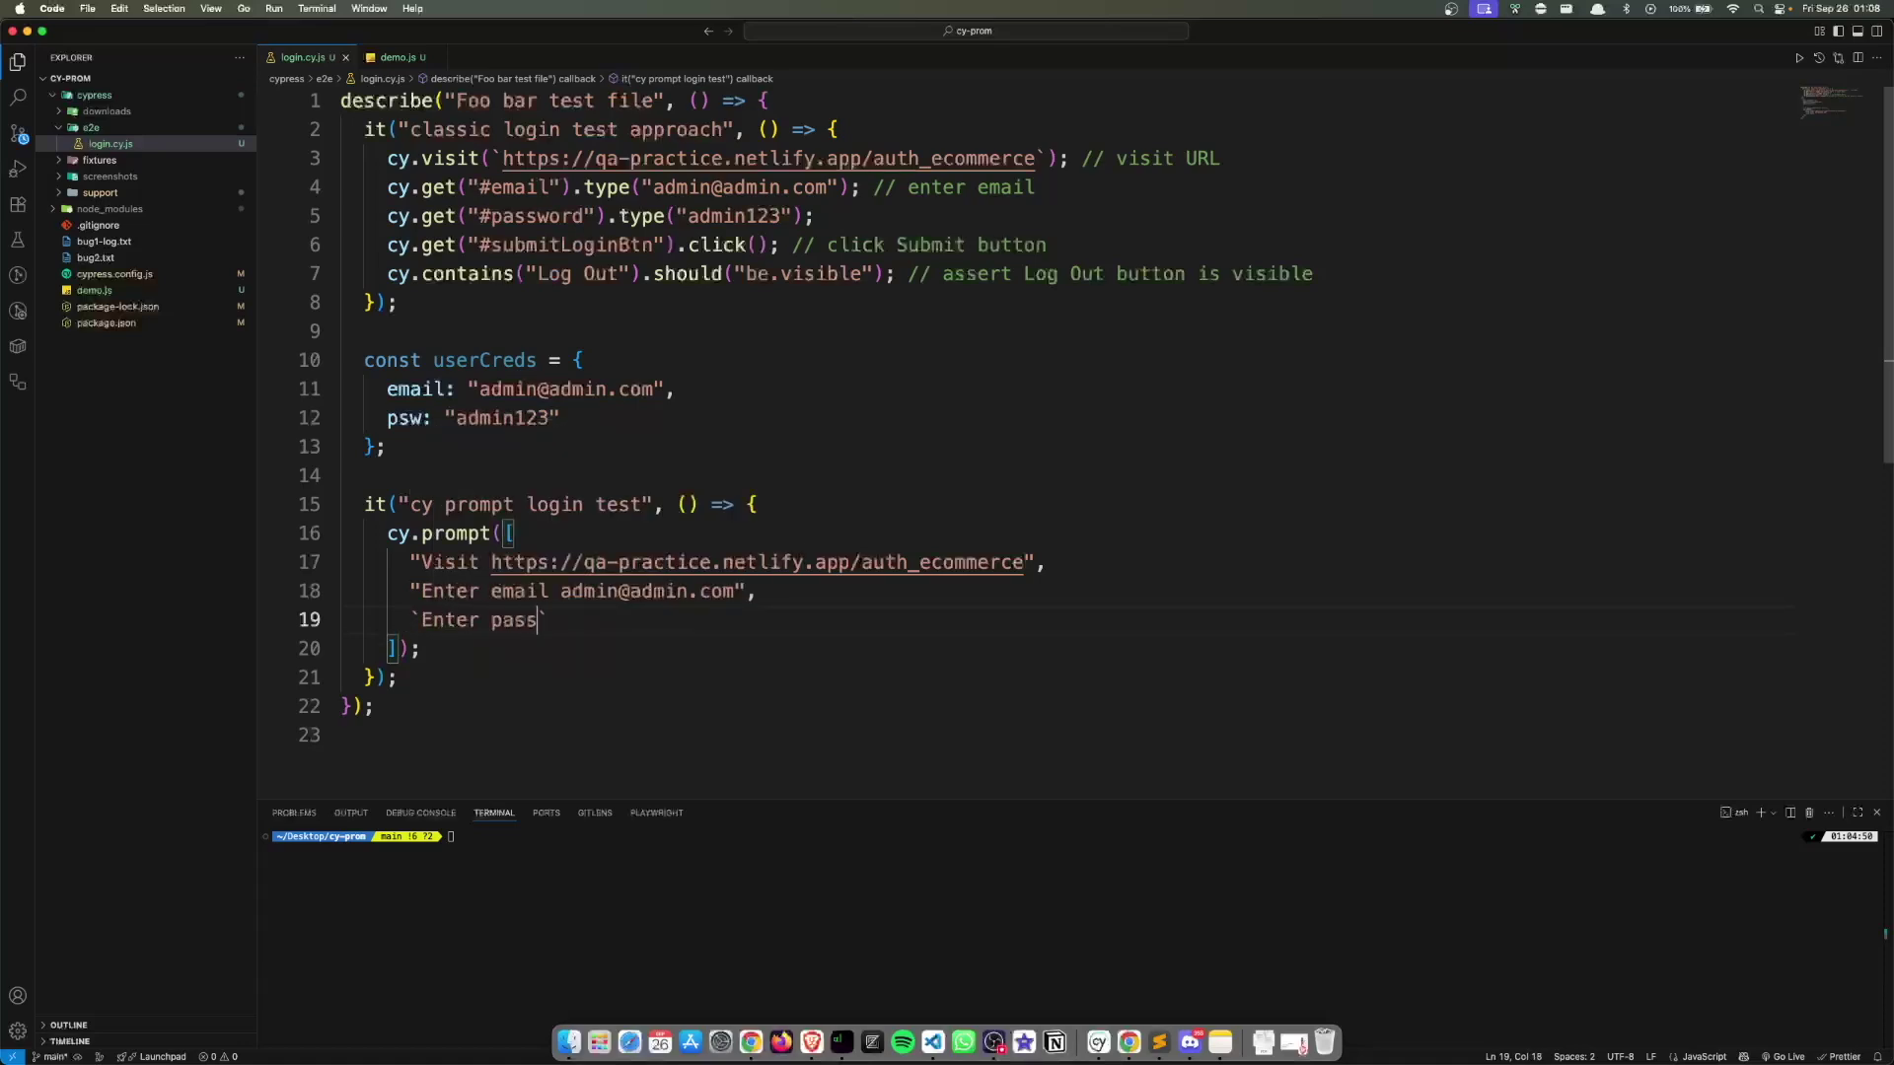
pyautogui.write('ord ${}')
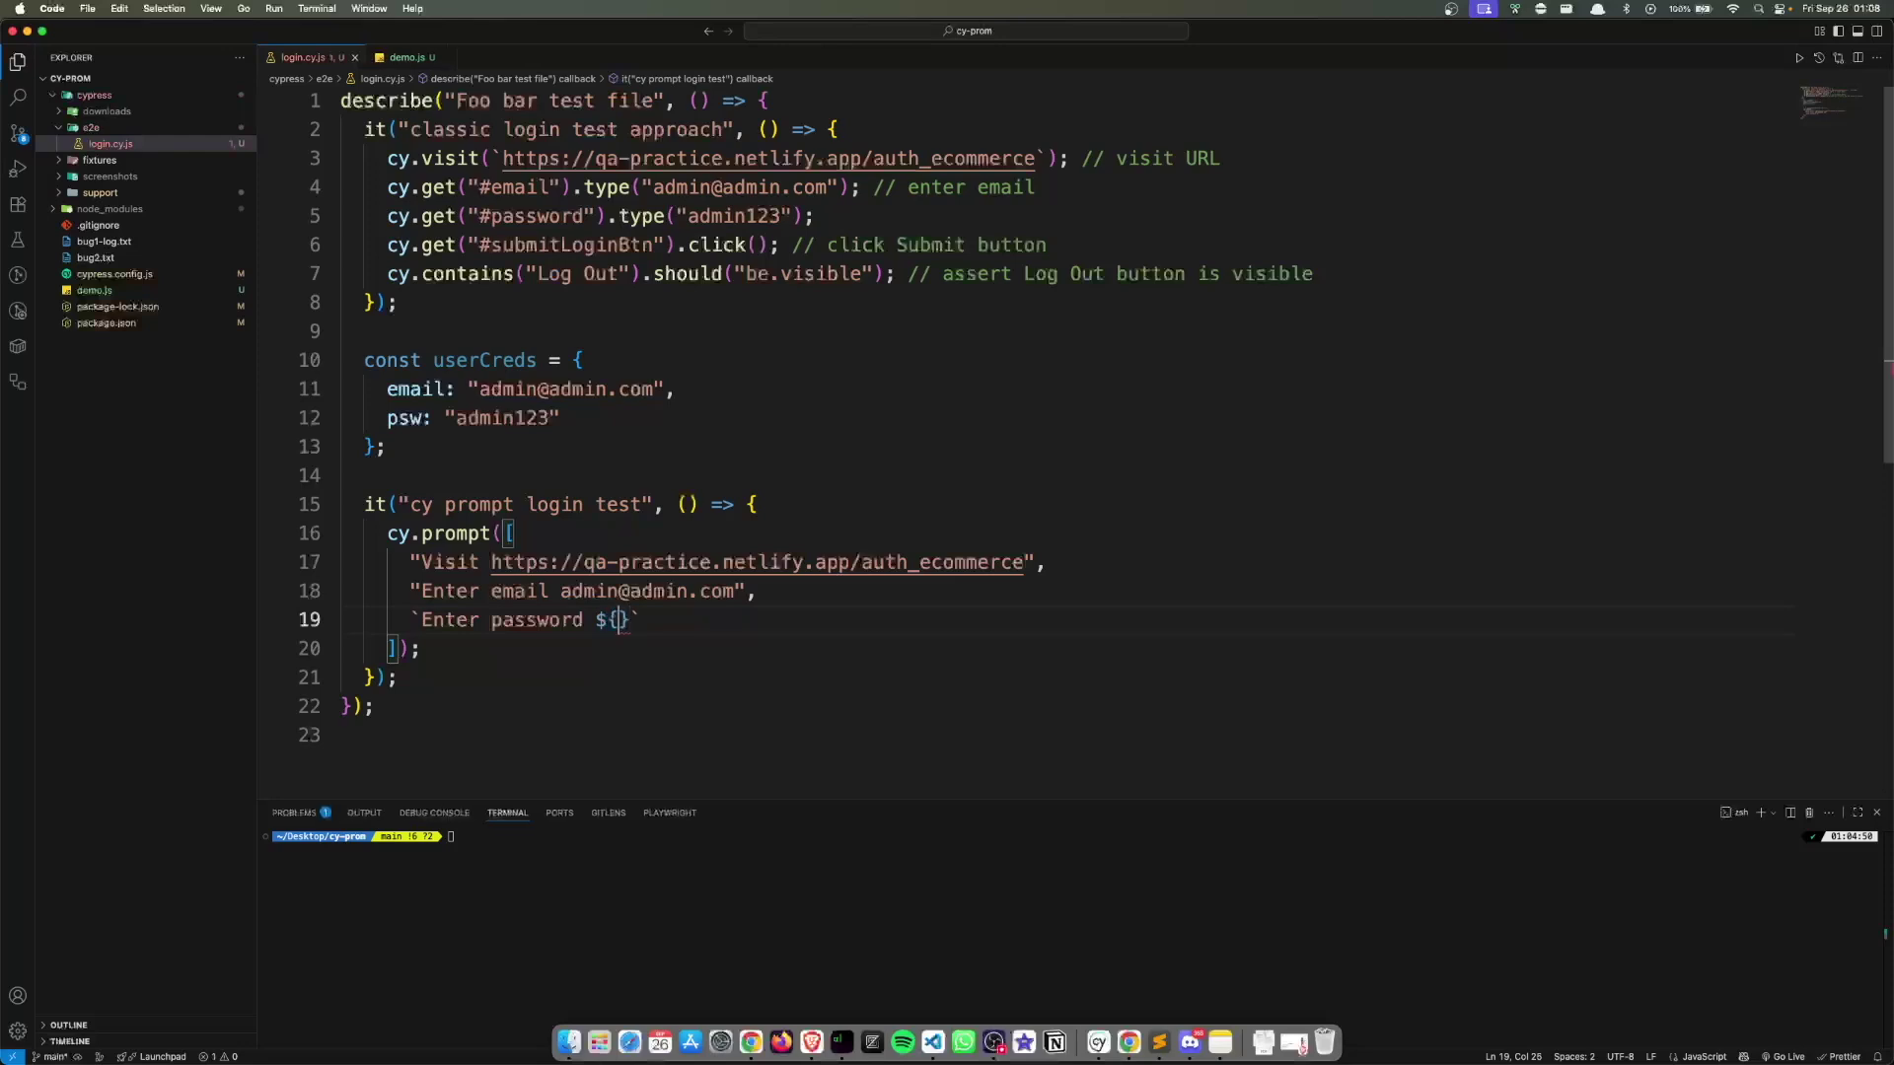
pyautogui.write('userCreds.cre')
pyautogui.press('BackSpace')
pyautogui.press('BackSpace')
pyautogui.press('BackSpace')
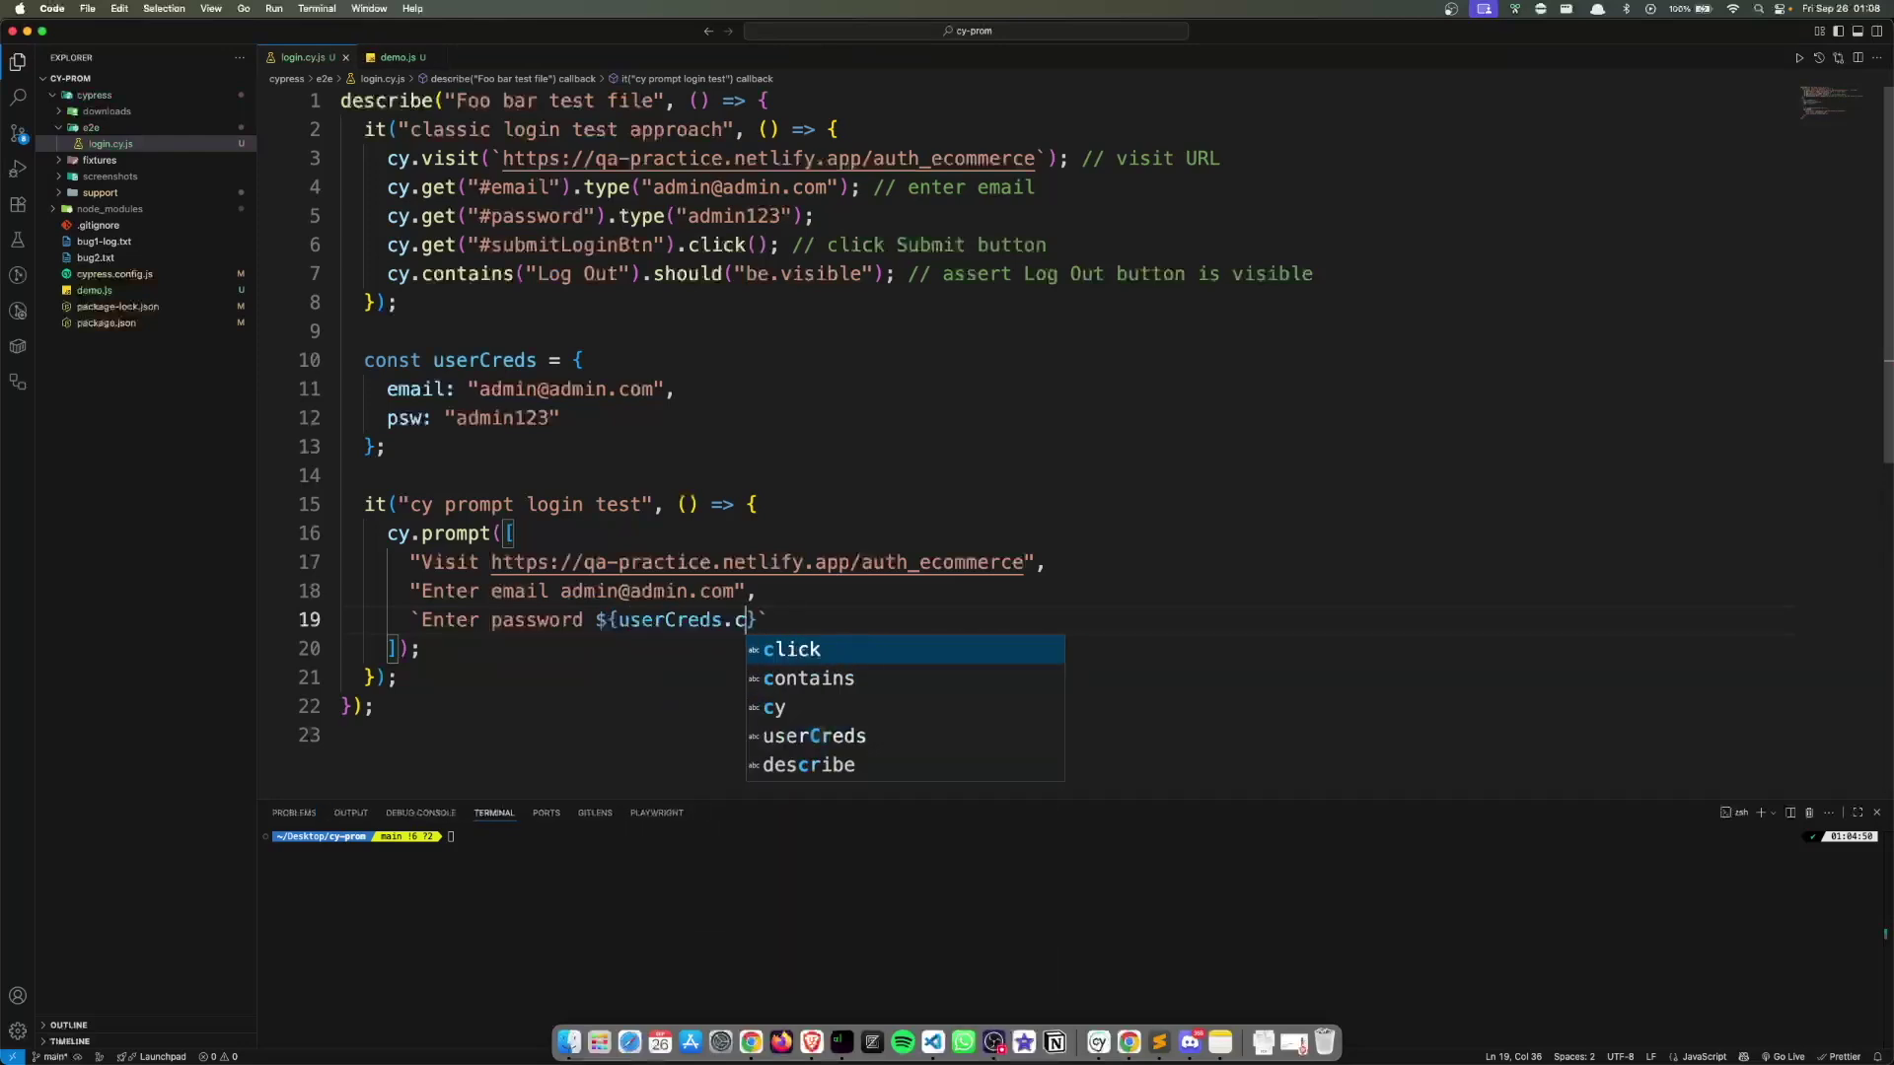
pyautogui.write('psw}`')
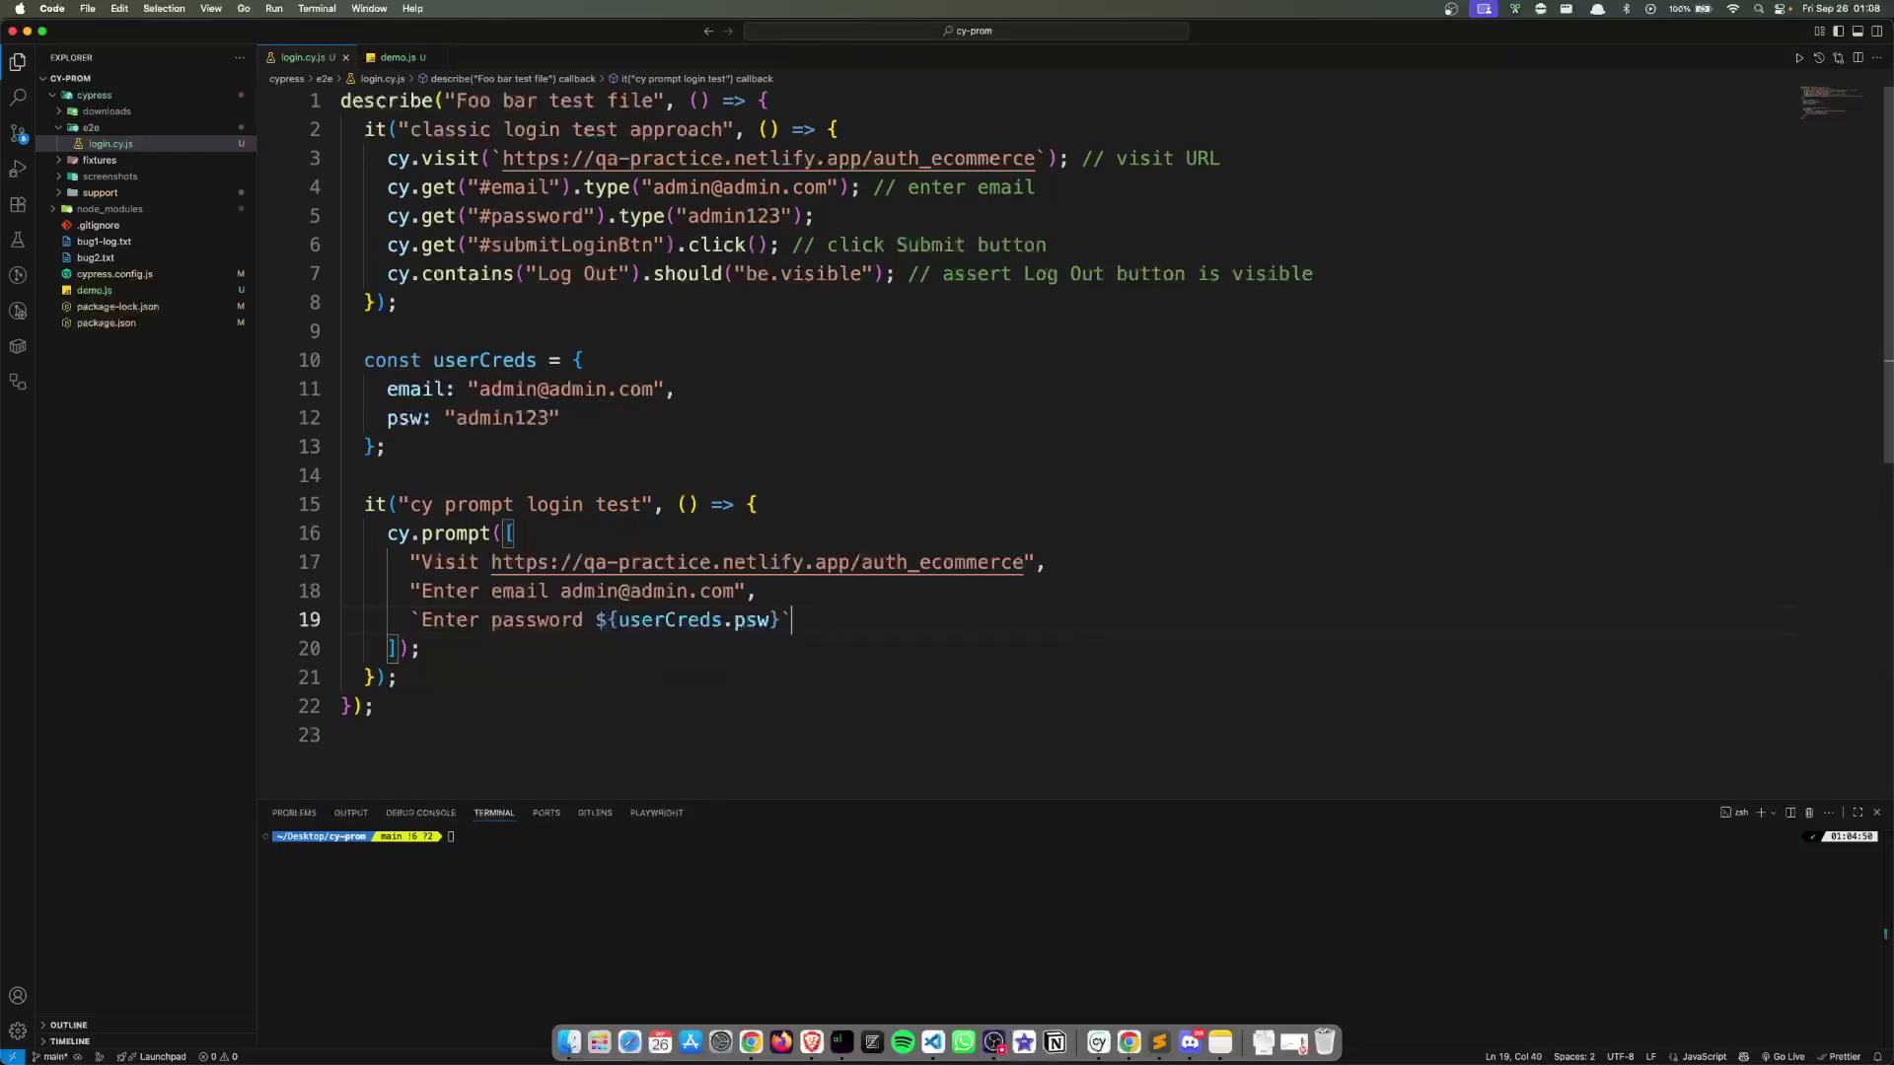
pyautogui.write(',')
pyautogui.press('Return')
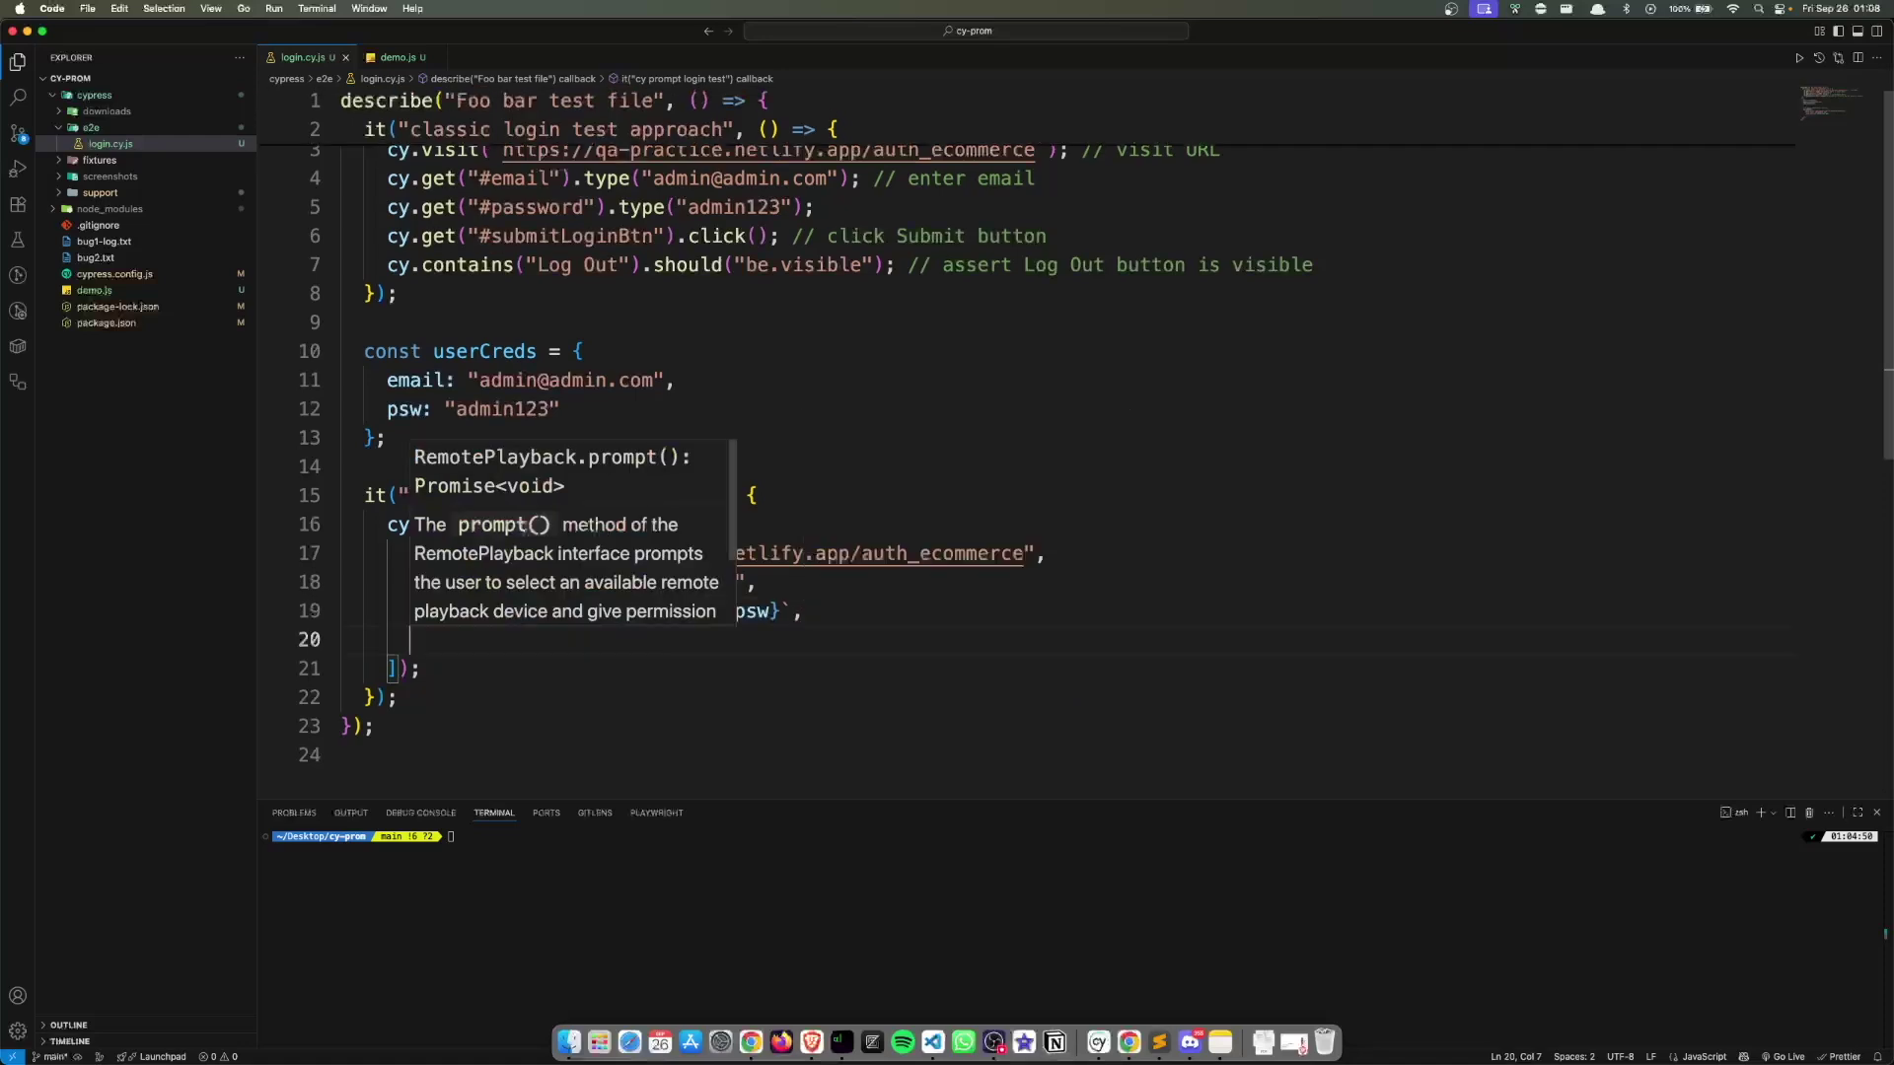
pyautogui.write('"Click on Submit button",')
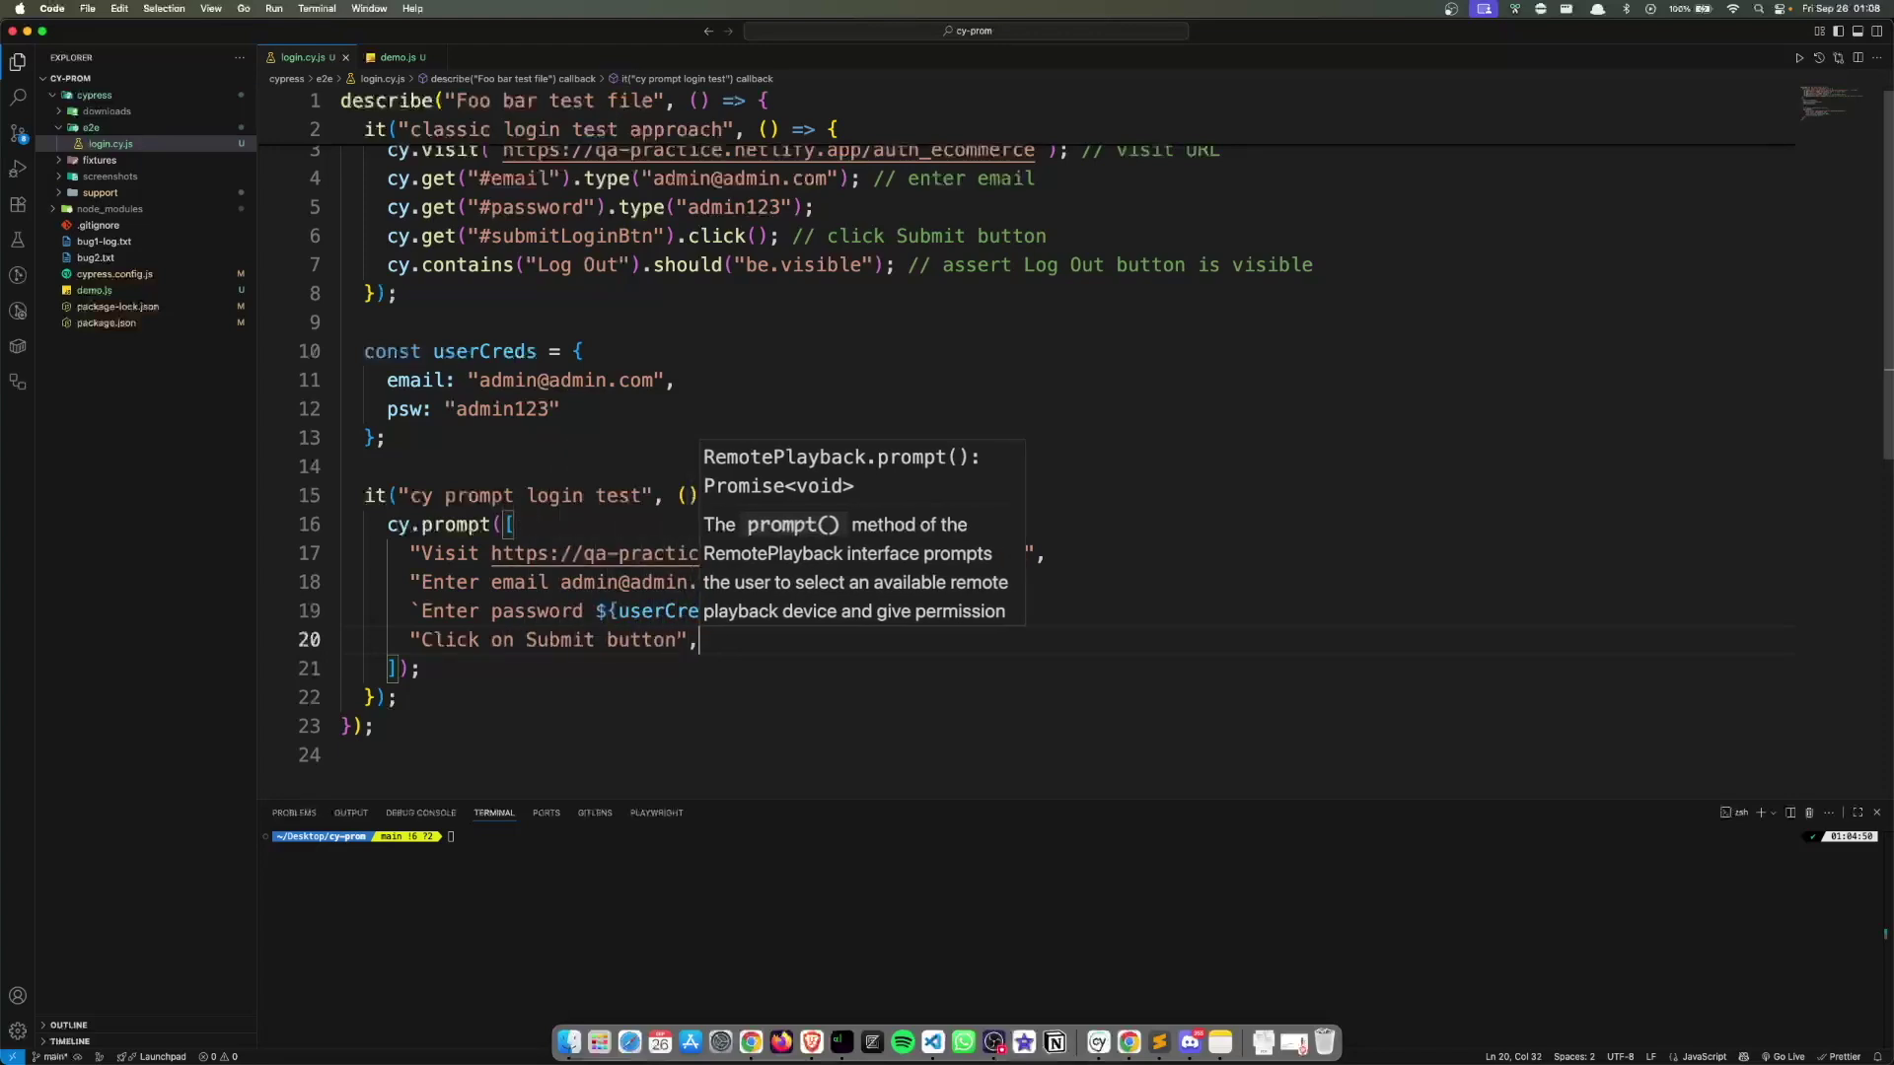
pyautogui.press('Return')
pyautogui.write('"A')
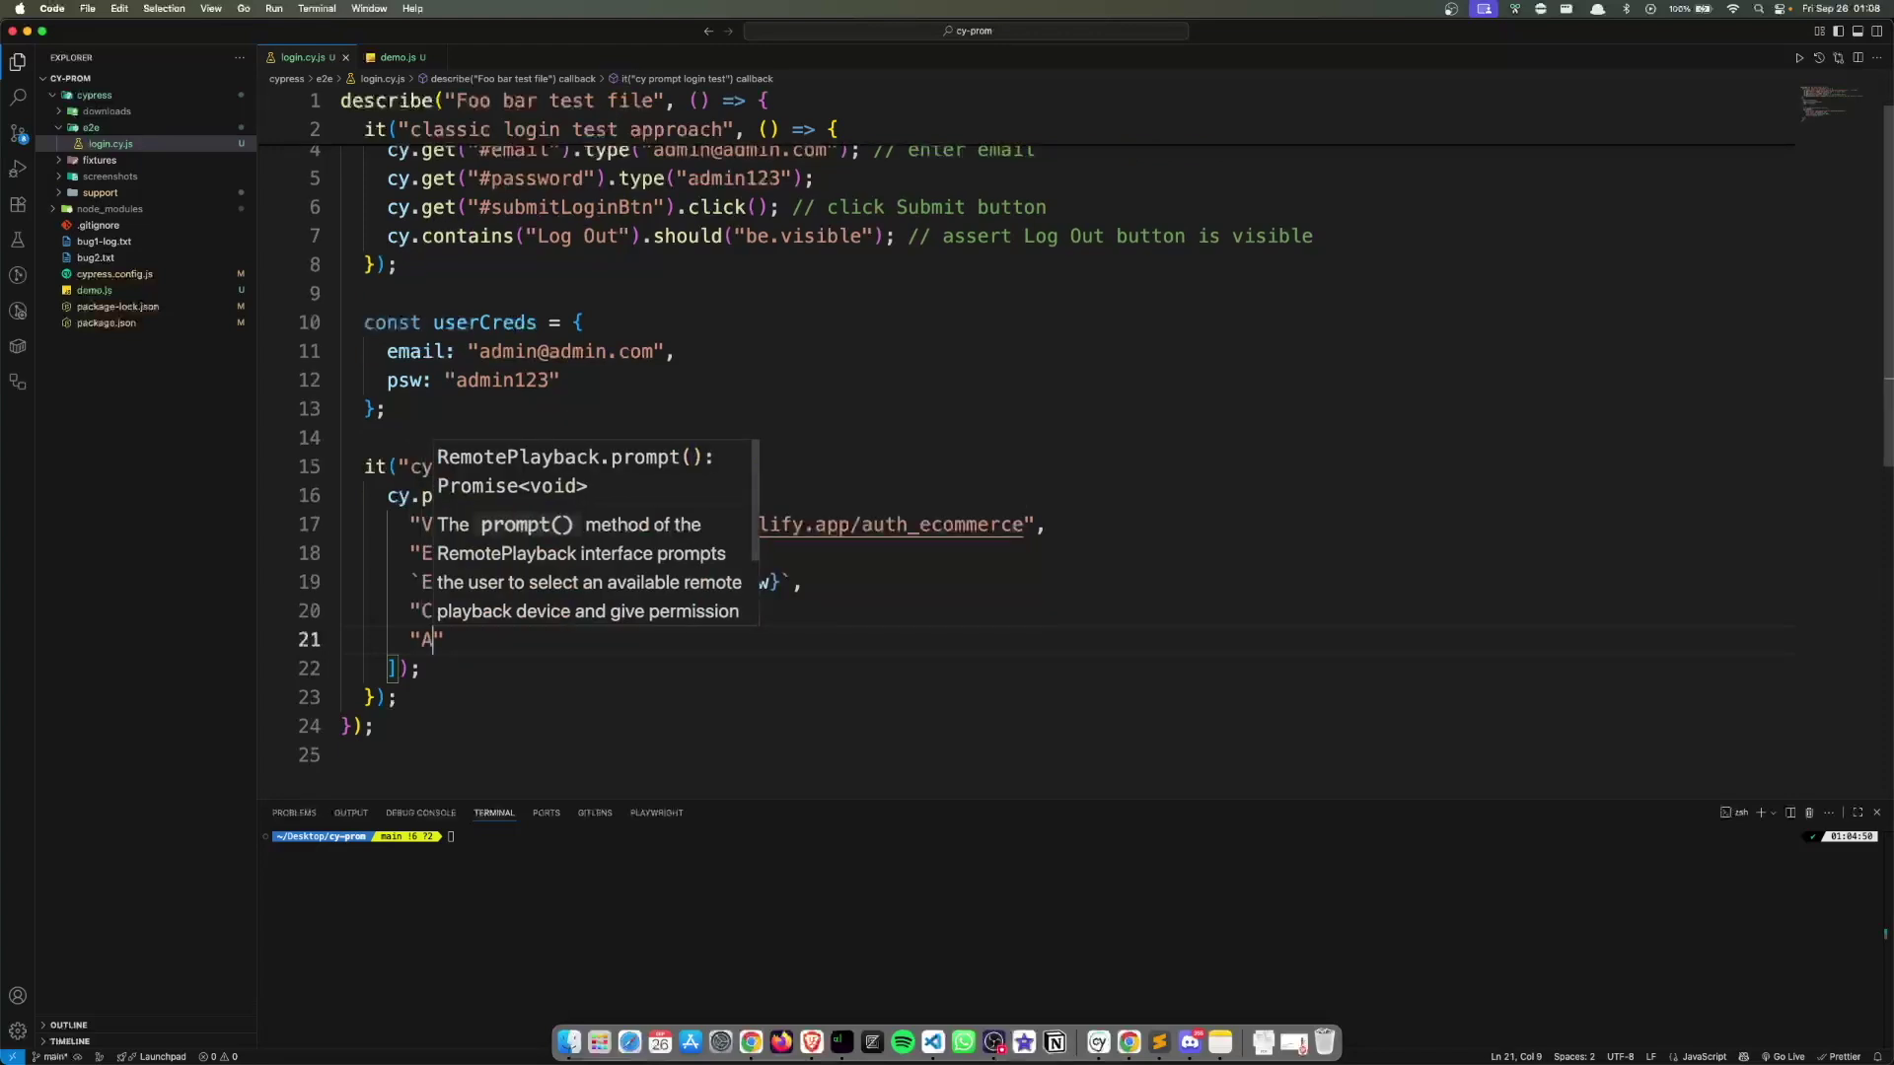
pyautogui.write("ssert 'Lo")
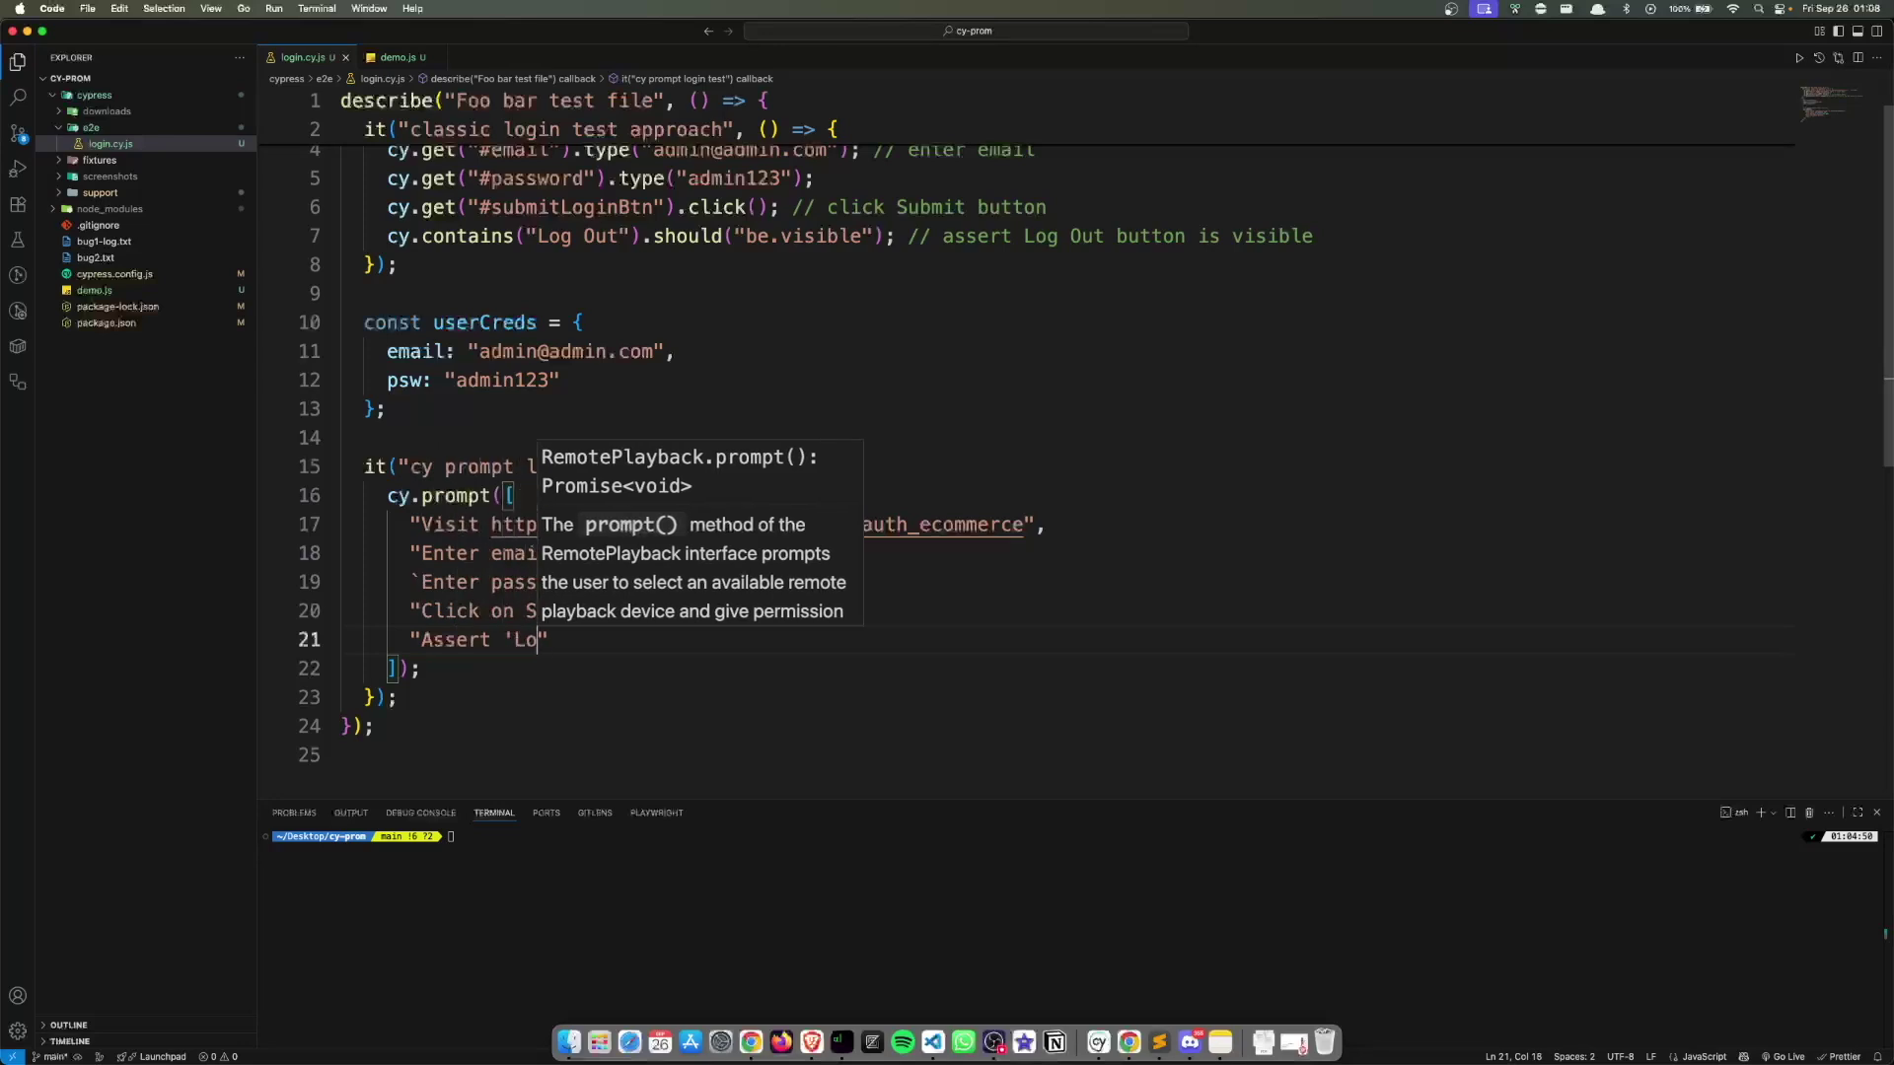
pyautogui.write("g Out' but")
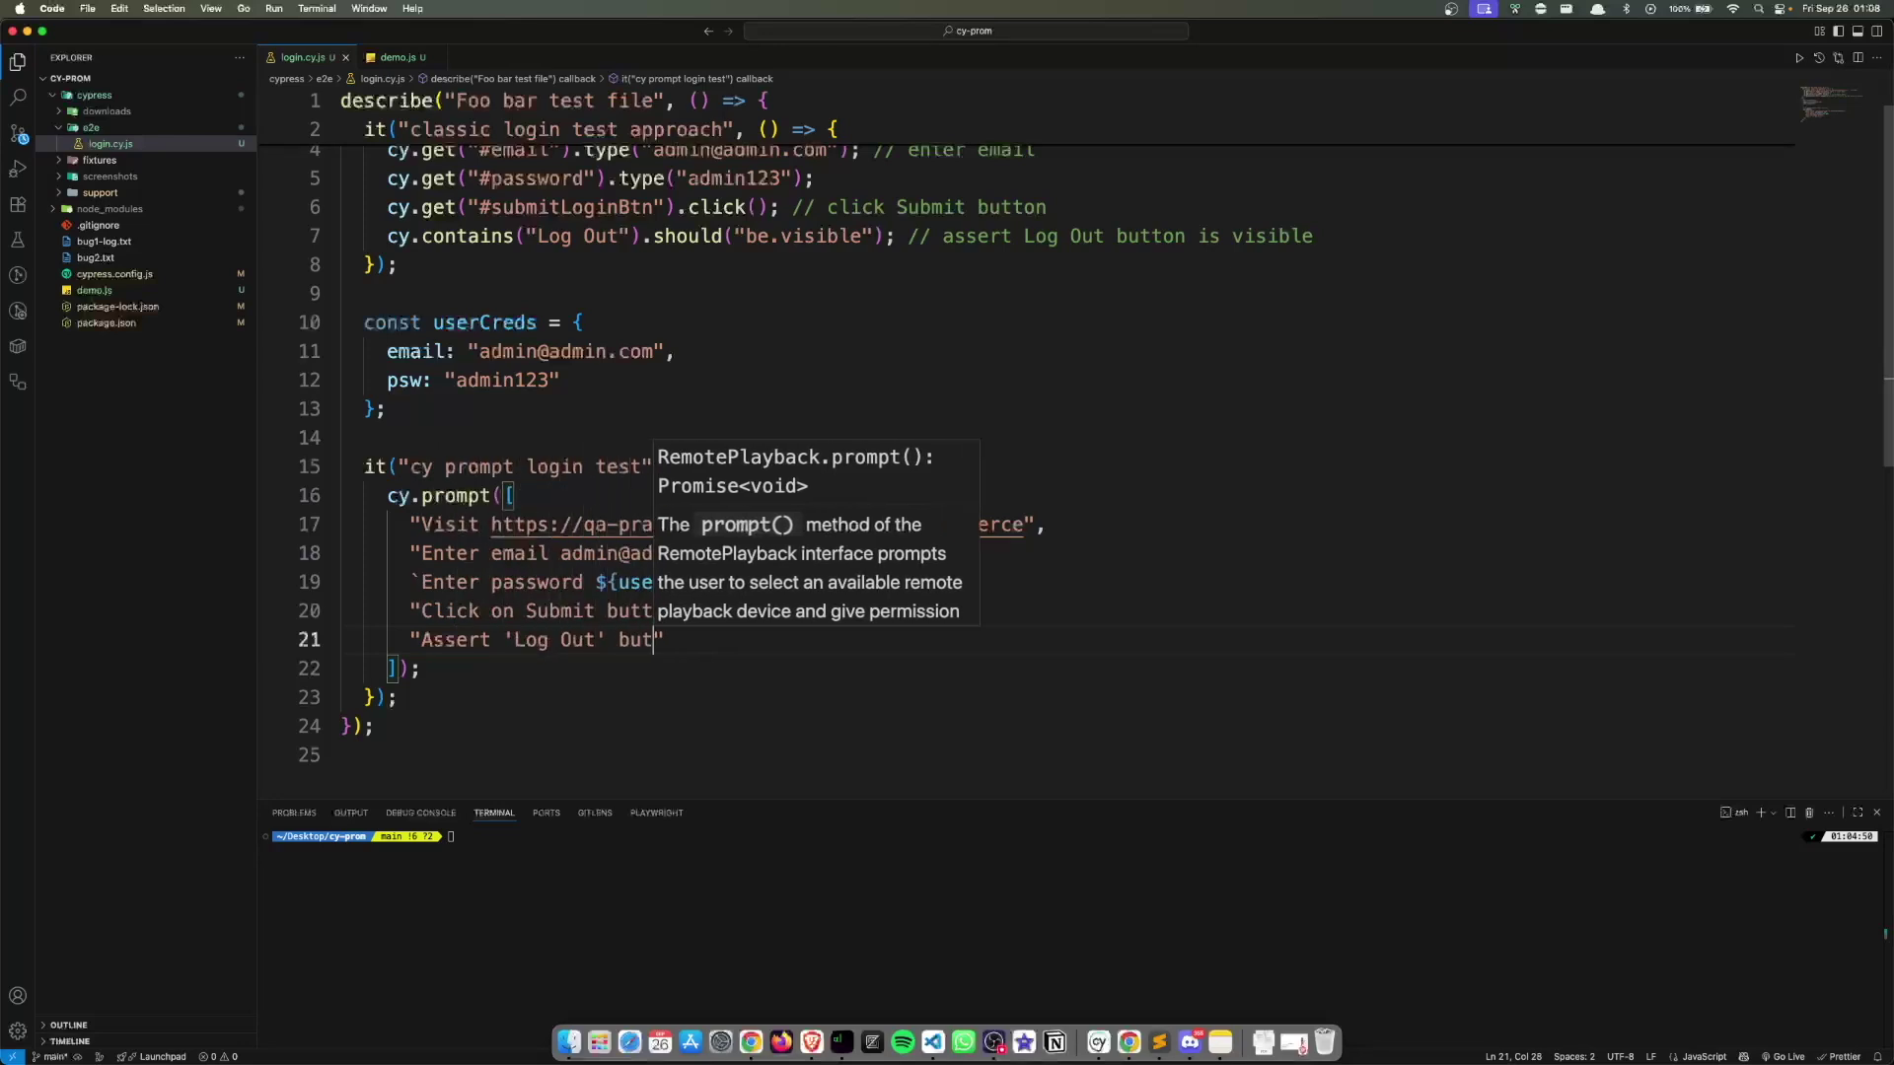
pyautogui.write('ton is visible')
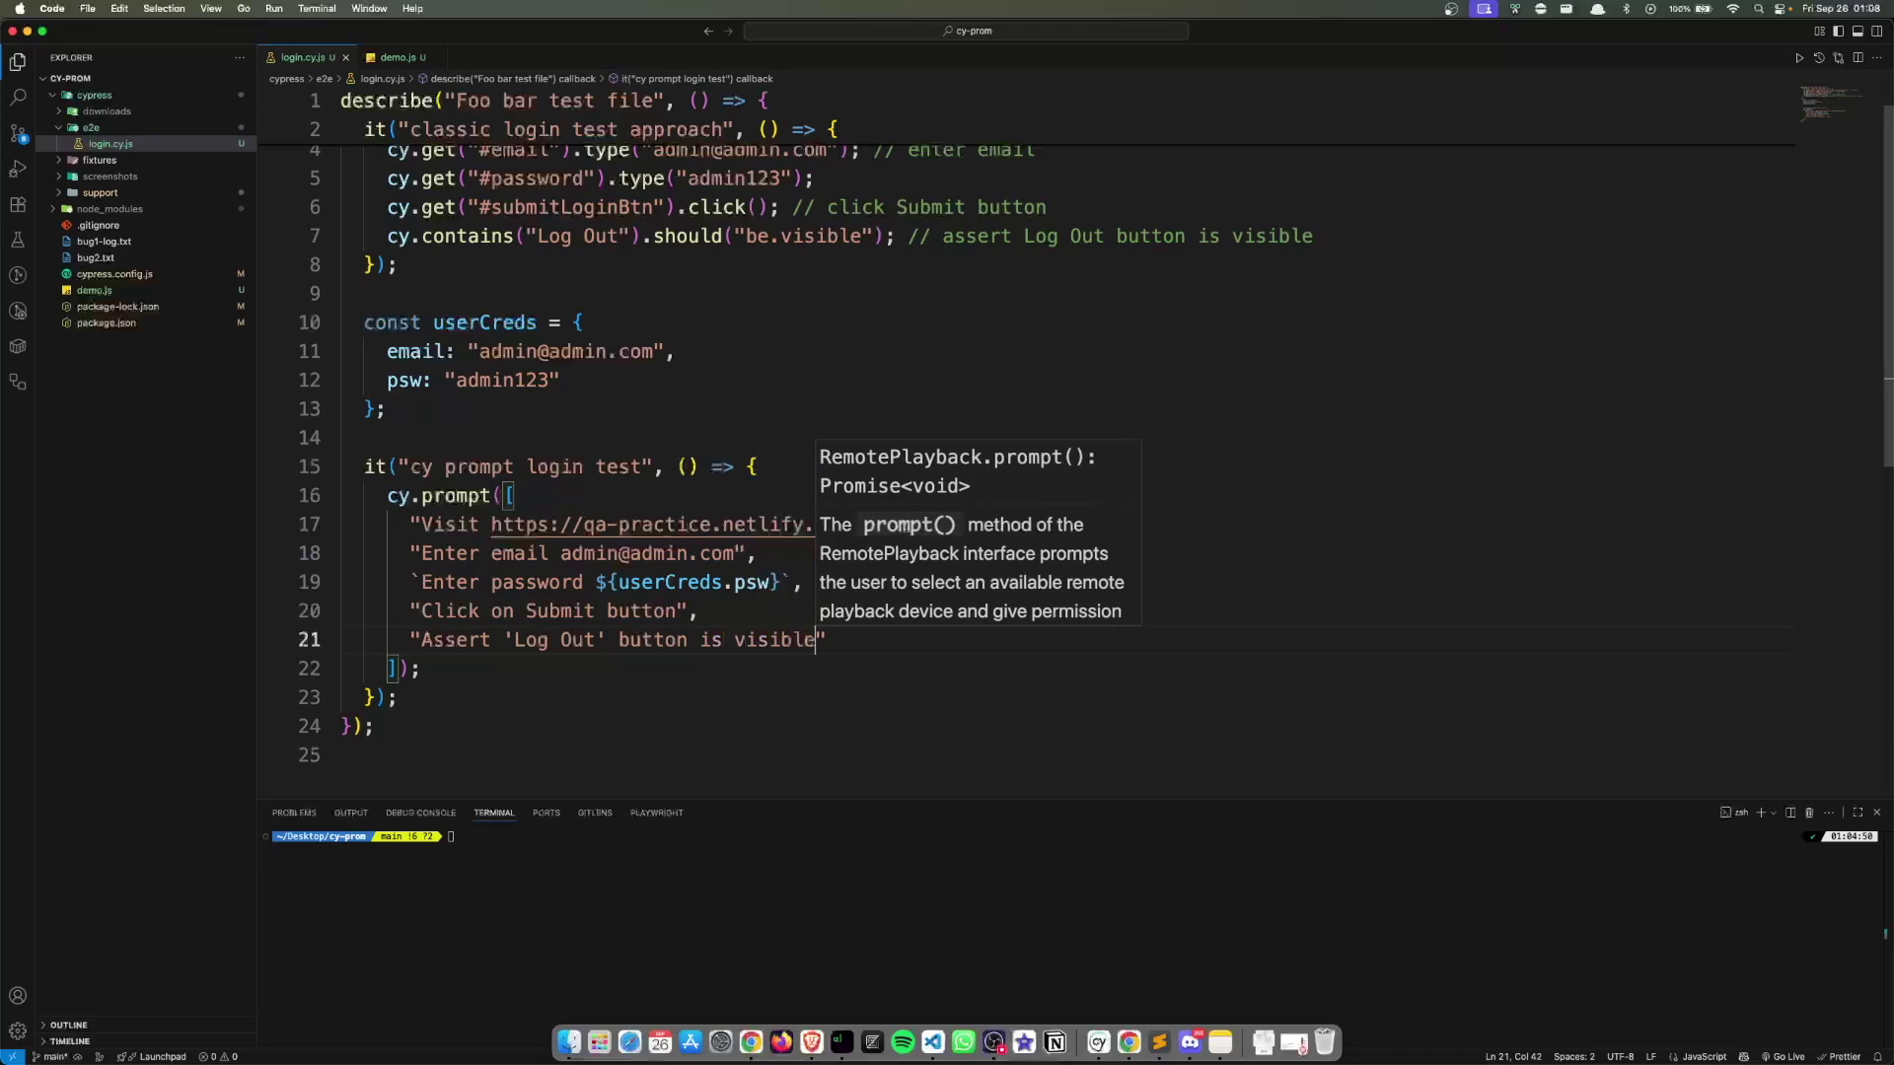
pyautogui.press('Down')
pyautogui.press('Down')
pyautogui.press('Down')
pyautogui.press('Down')
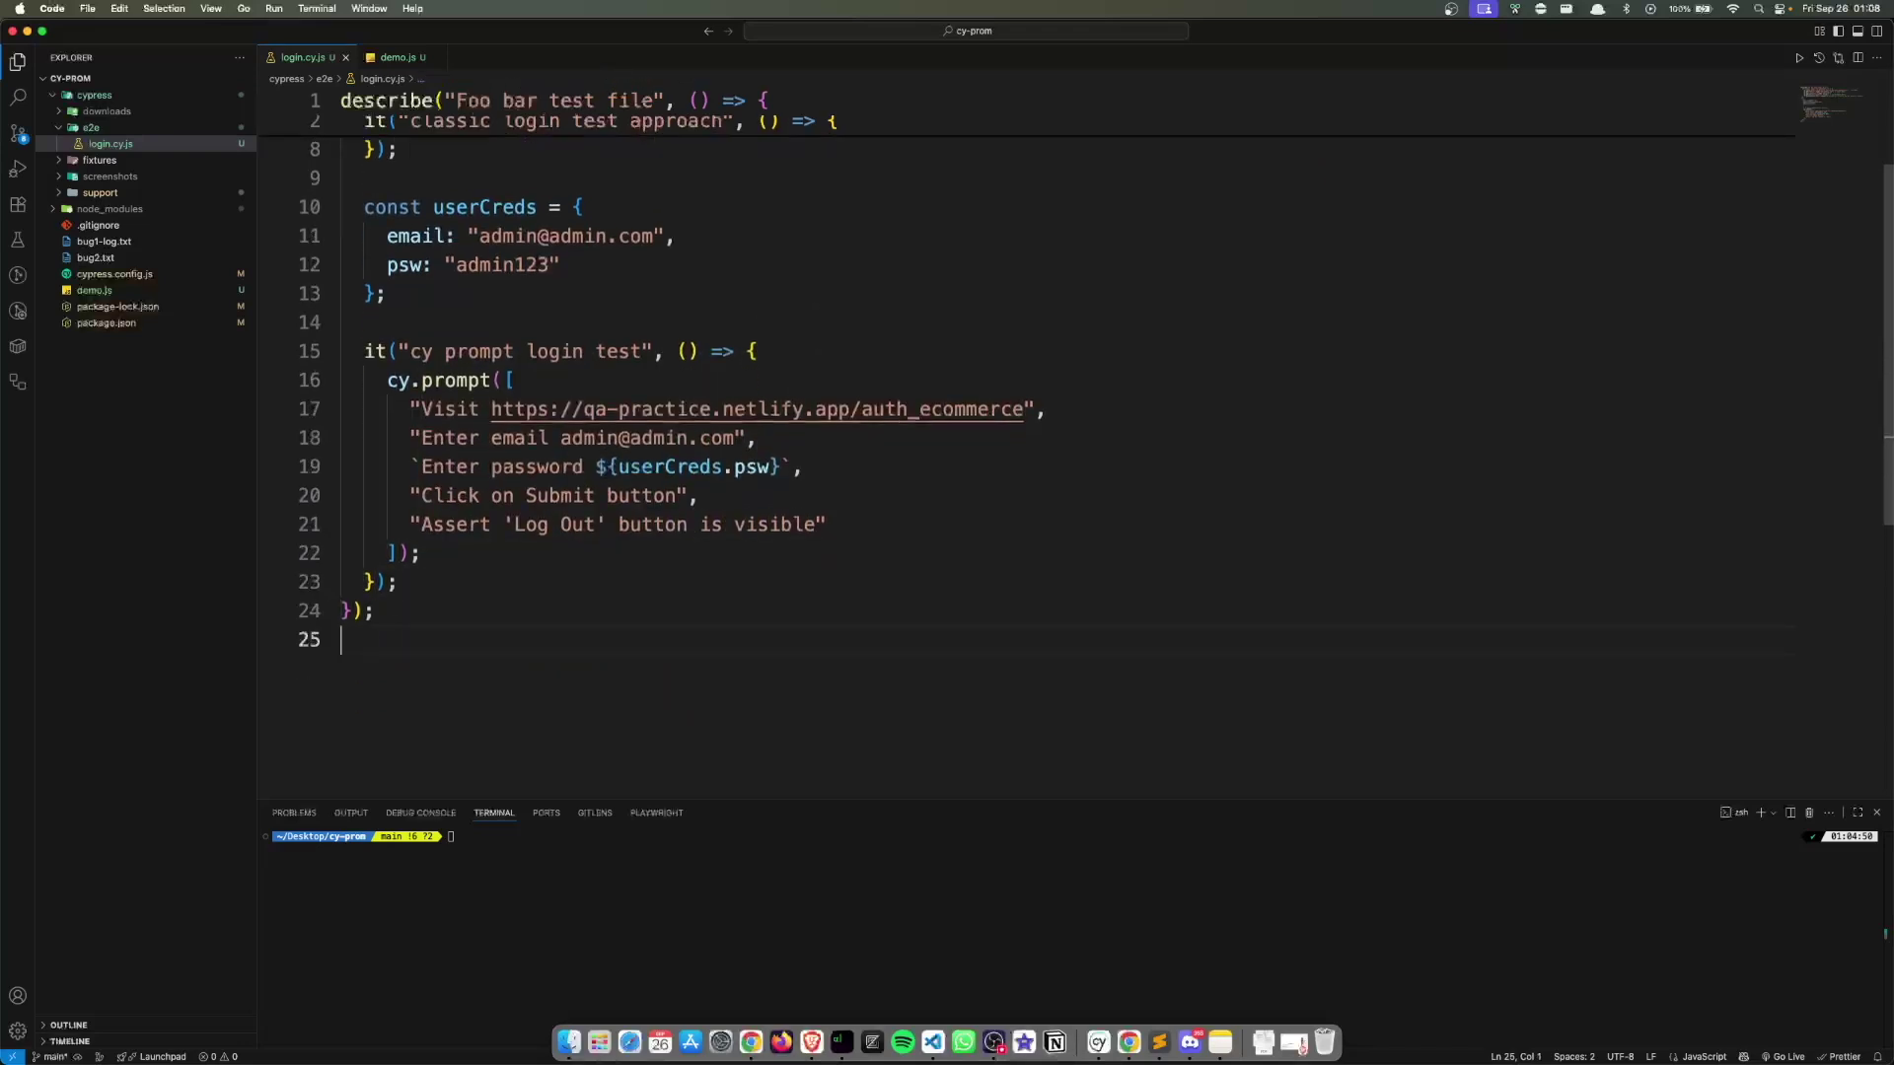
pyautogui.scroll(3, 823, 577)
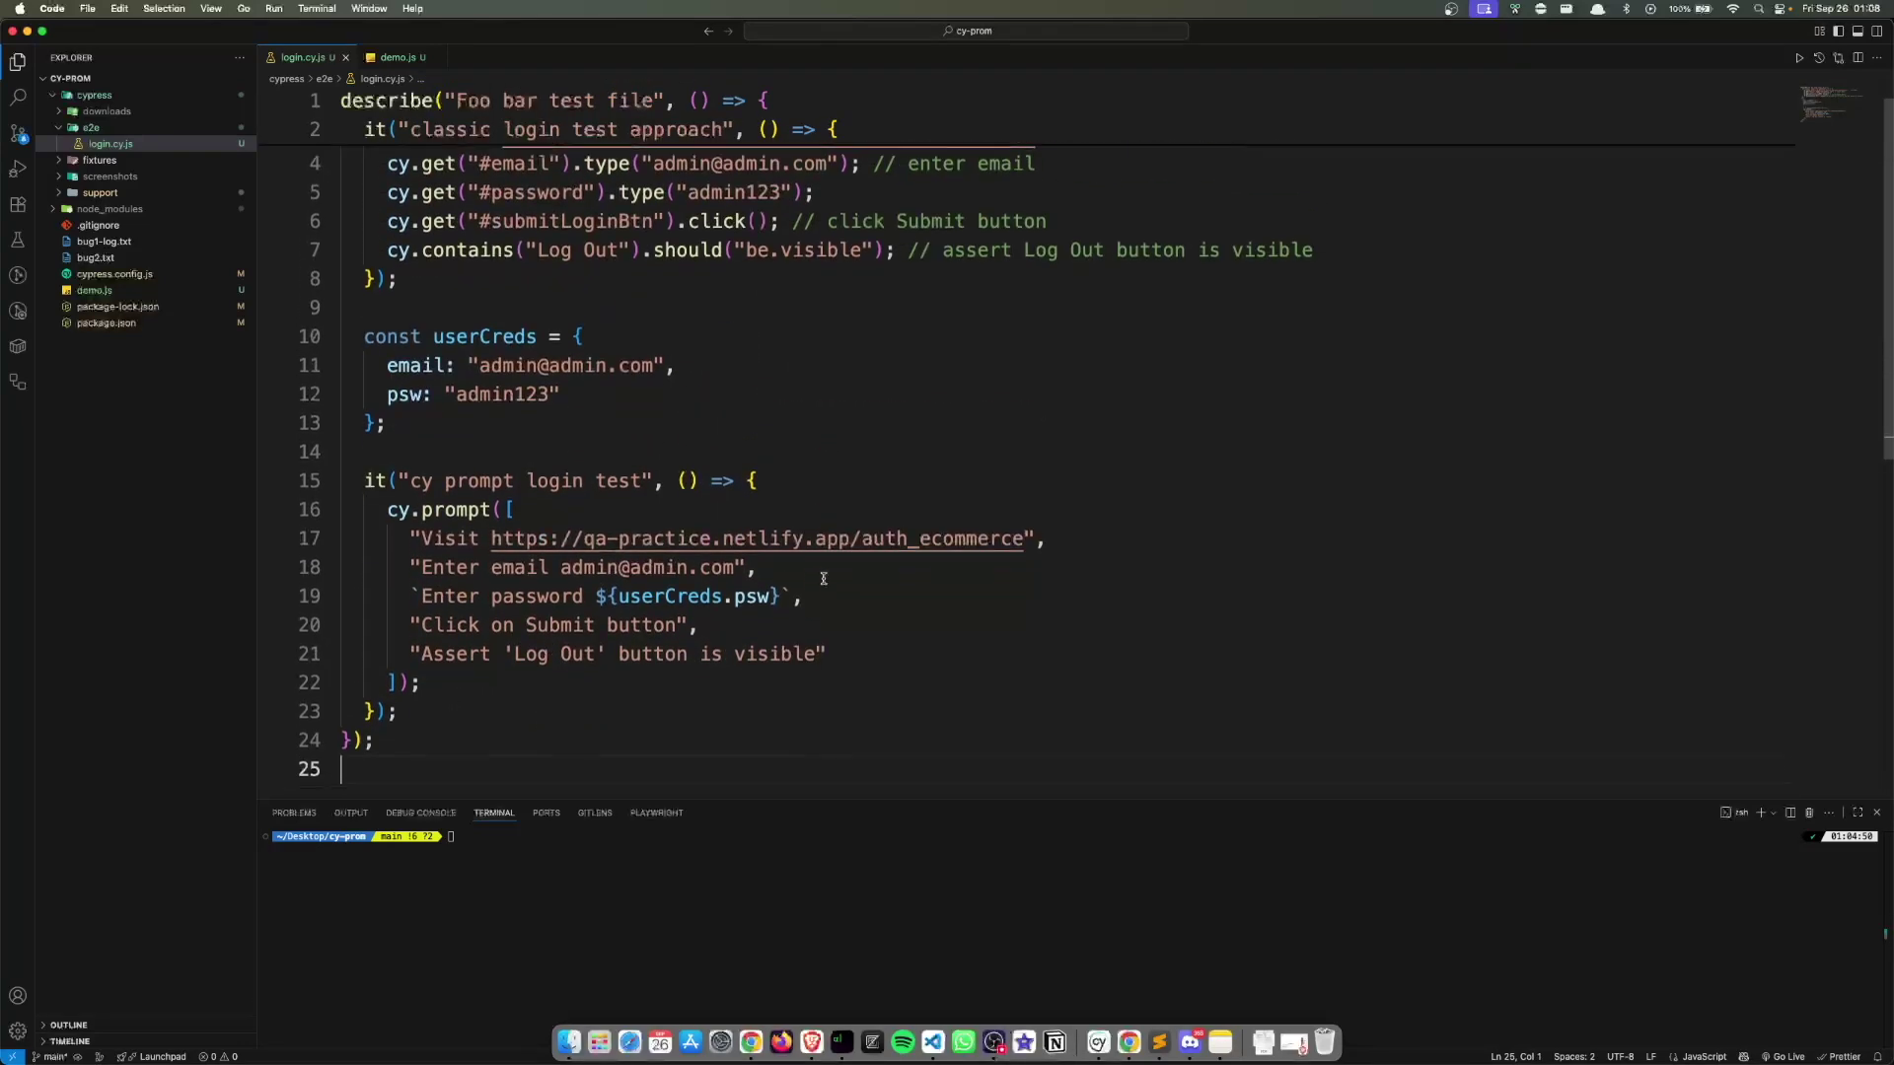
# Step: Run npm run test in the integrated terminal and wait for the Run Finished summary
pyautogui.click(405, 444)
pyautogui.click(750, 889)
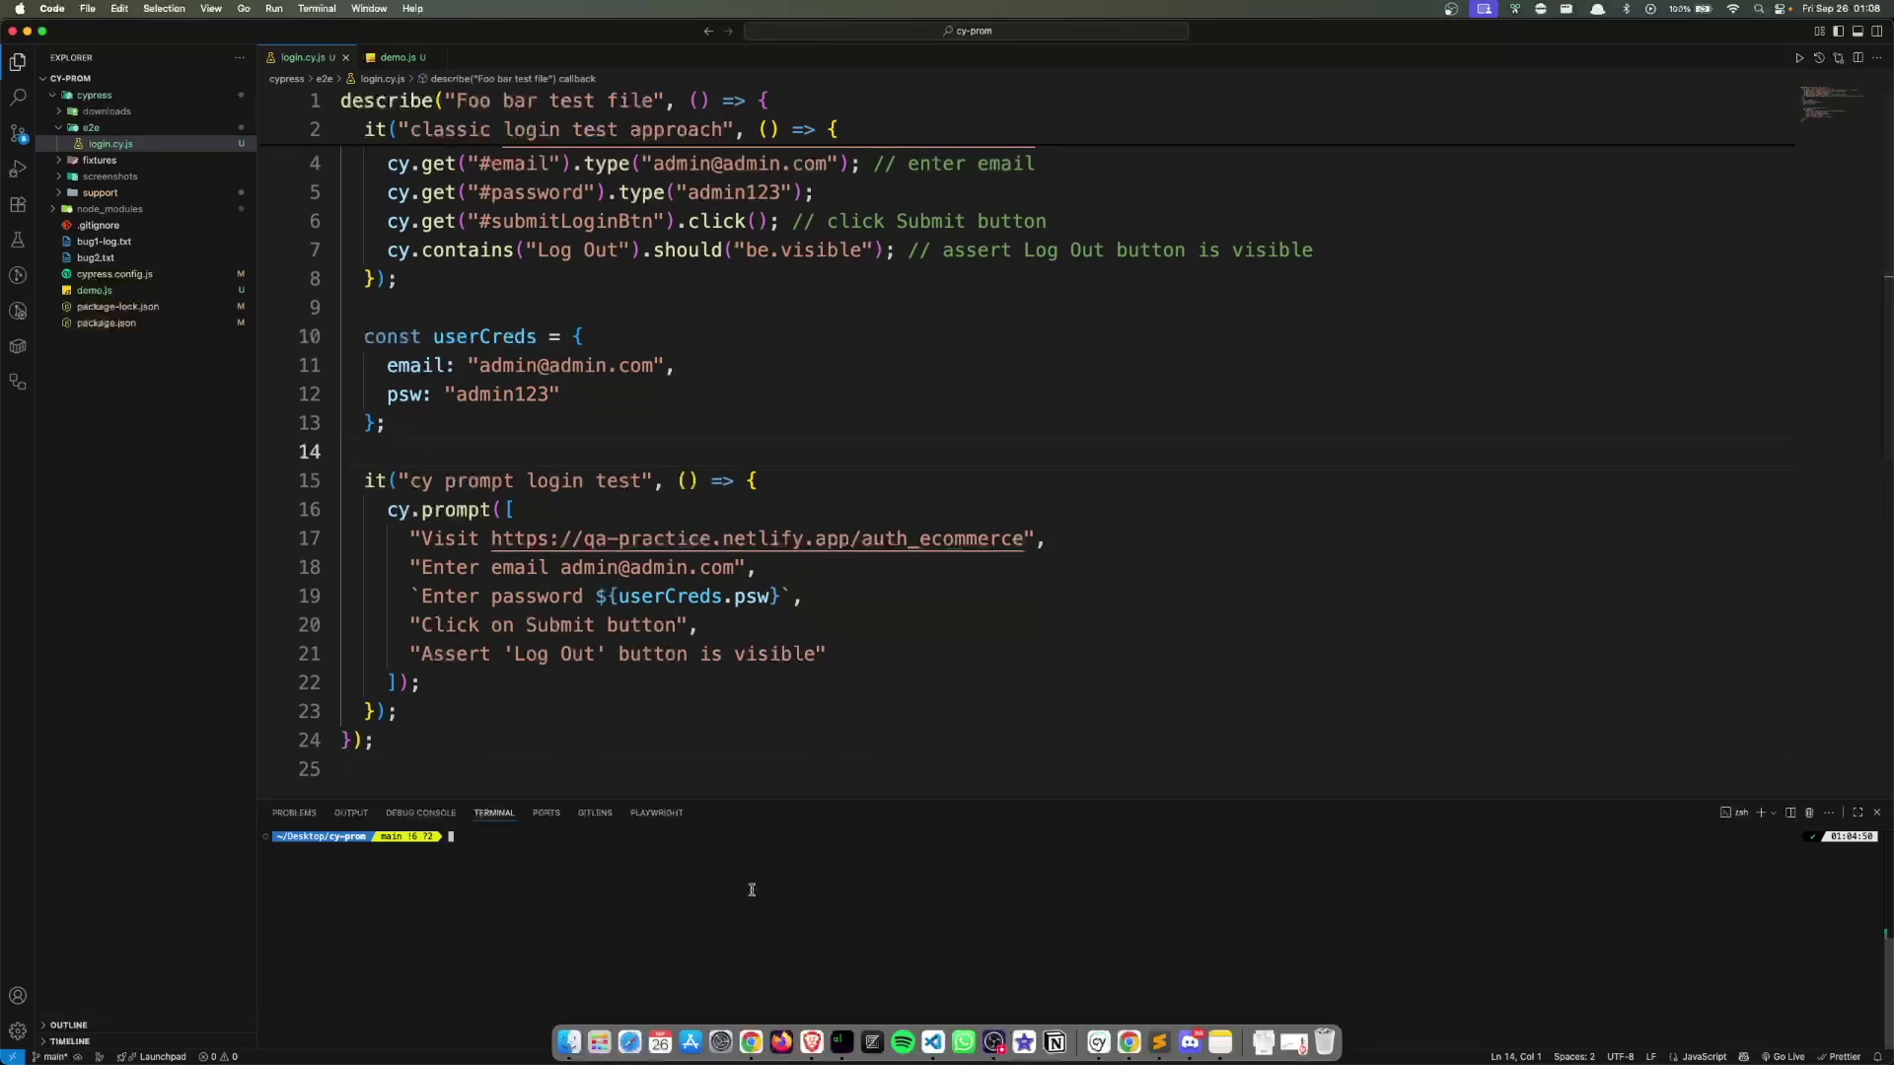
pyautogui.write('npm run test')
pyautogui.press('Return')
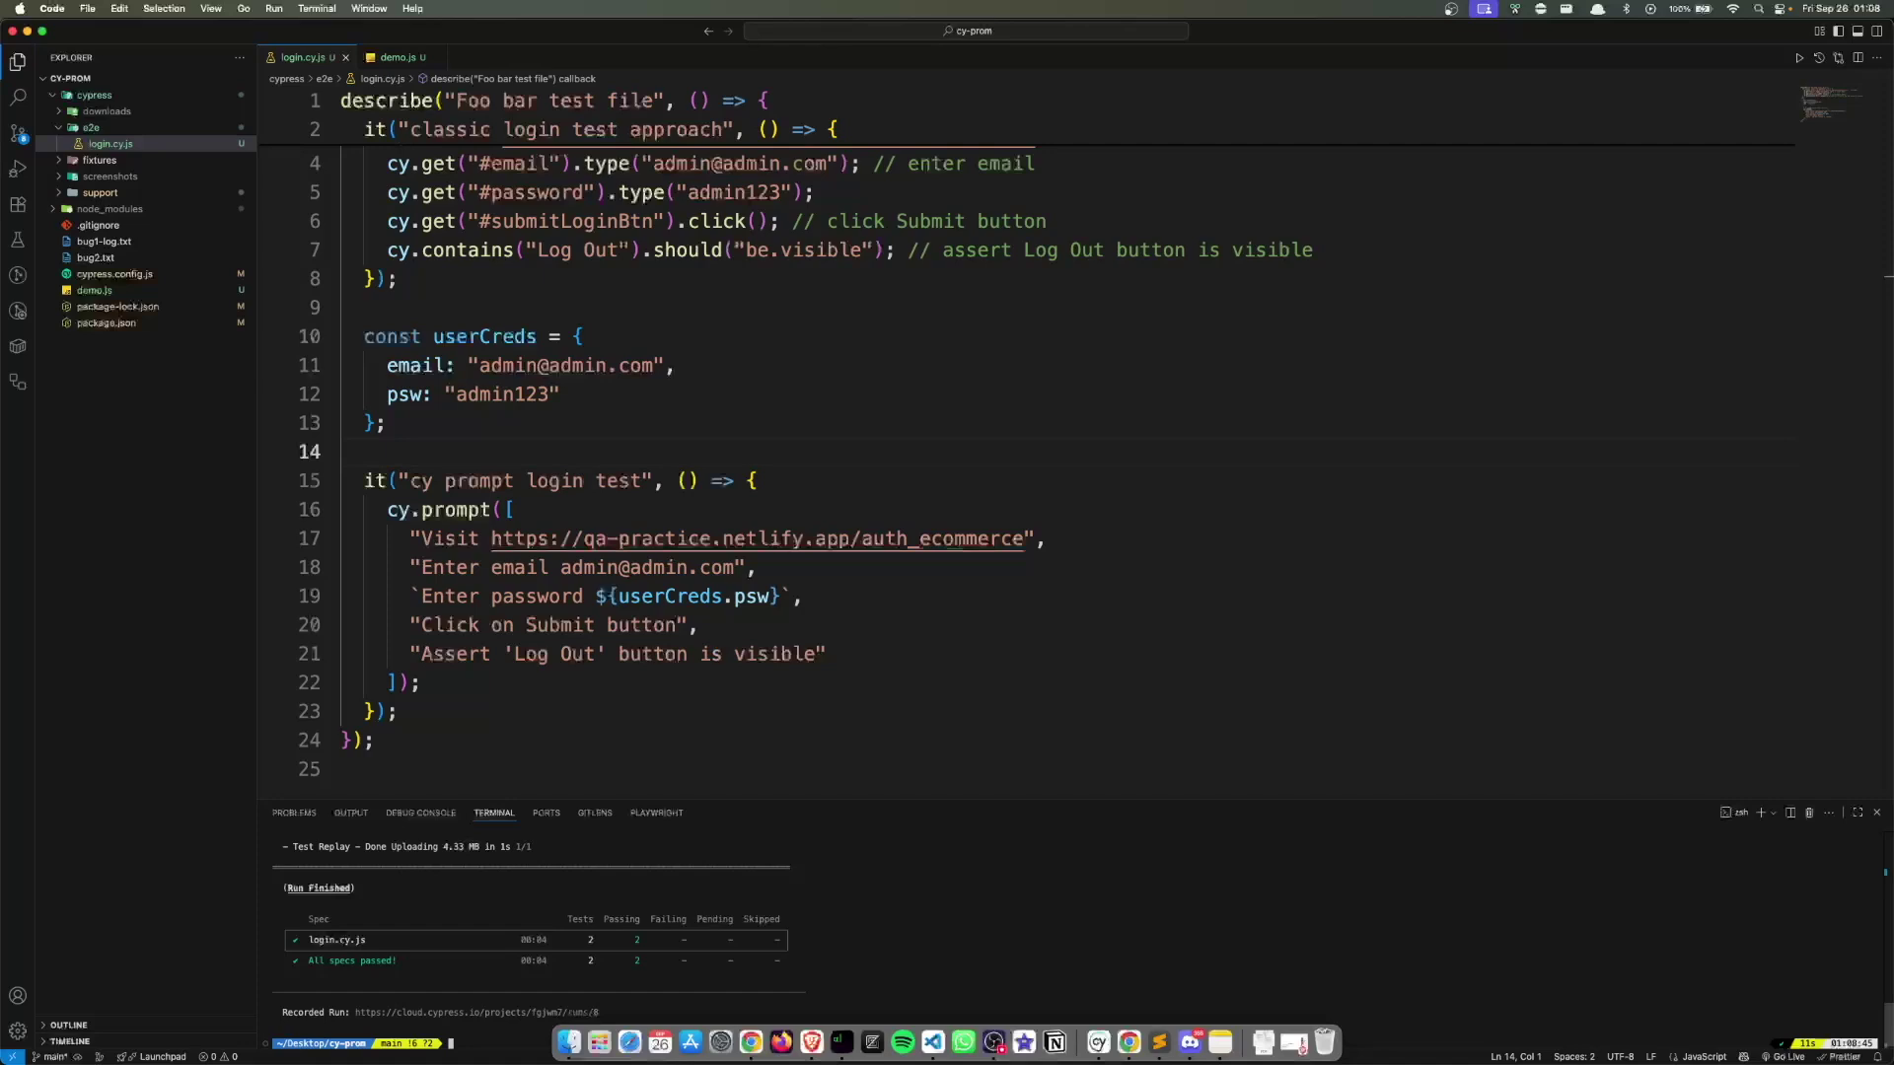
pyautogui.scroll(8, 507, 943)
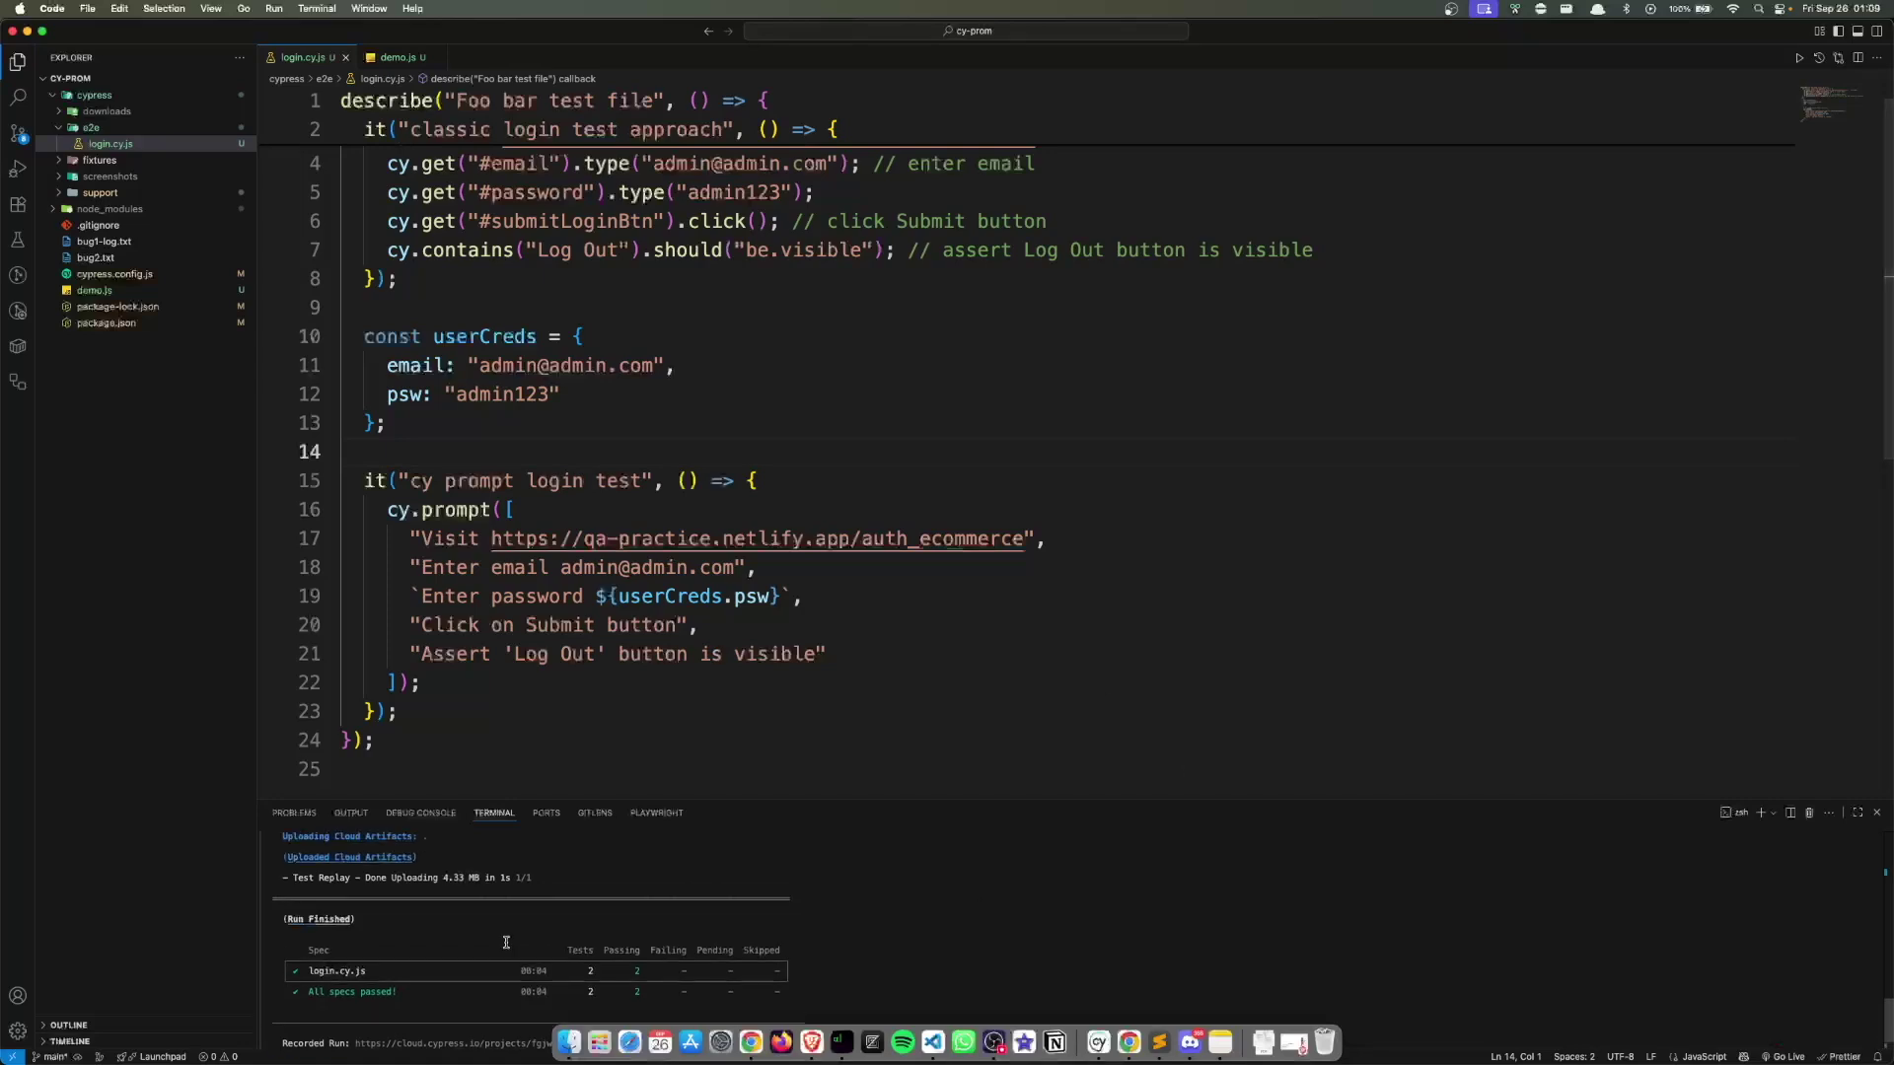
pyautogui.scroll(-8, 506, 943)
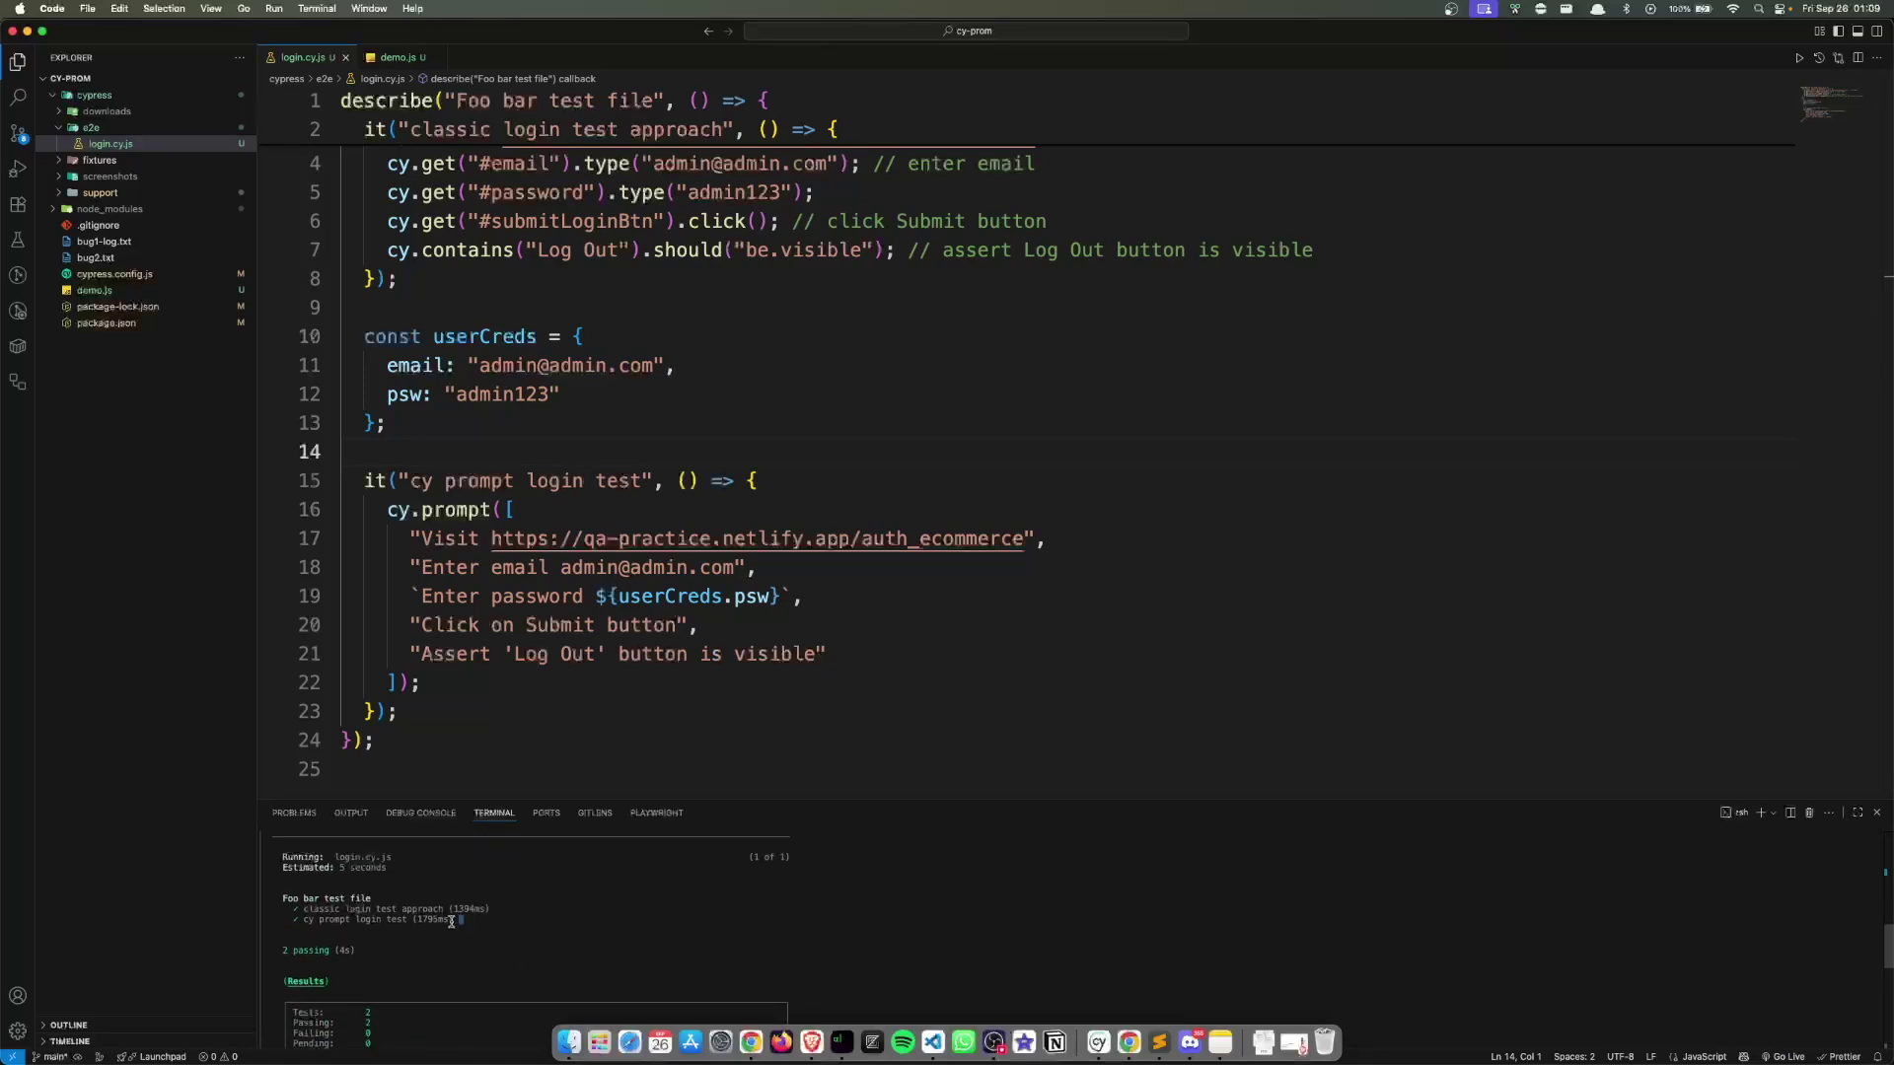
pyautogui.moveTo(463, 920); pyautogui.dragTo(314, 927)
pyautogui.click(314, 926)
pyautogui.moveTo(452, 909); pyautogui.dragTo(509, 911)
pyautogui.click(488, 912)
pyautogui.moveTo(448, 908); pyautogui.dragTo(504, 908)
pyautogui.moveTo(413, 918); pyautogui.dragTo(426, 920)
pyautogui.click(459, 919)
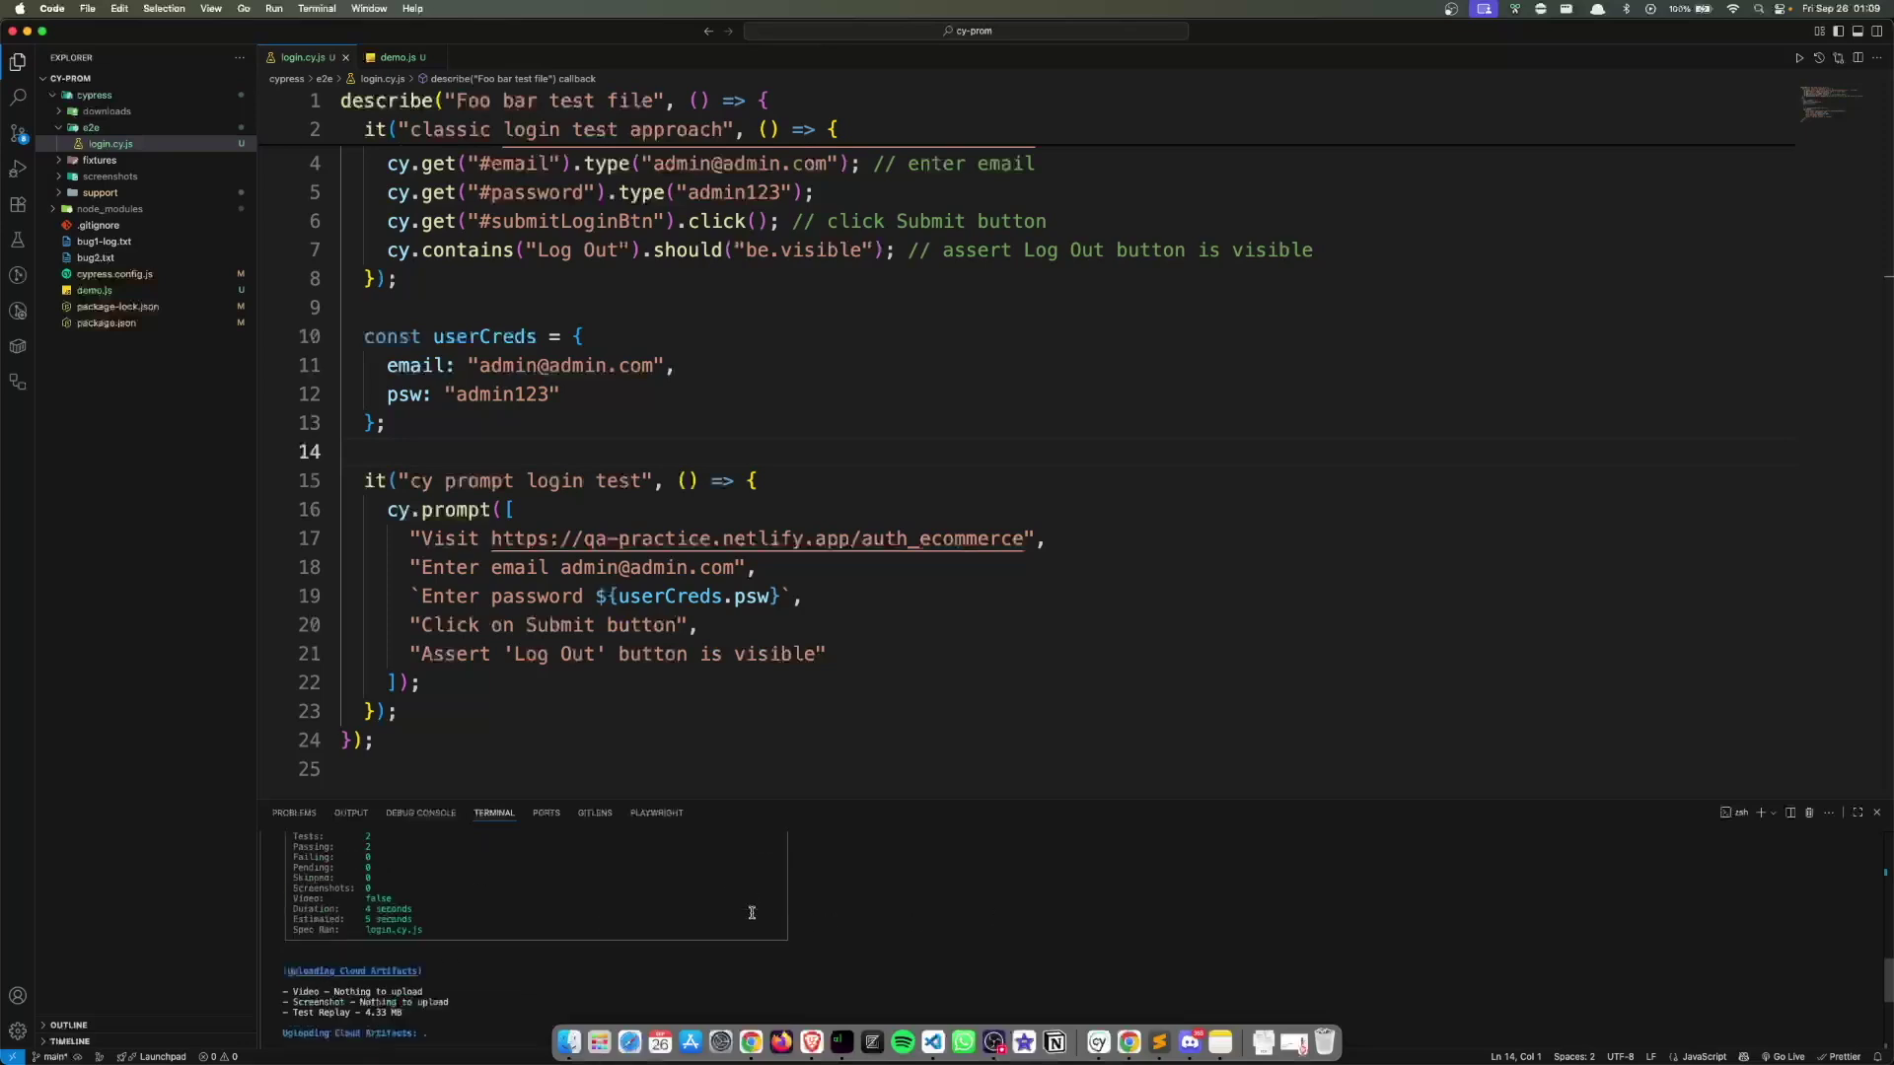
pyautogui.click(751, 1039)
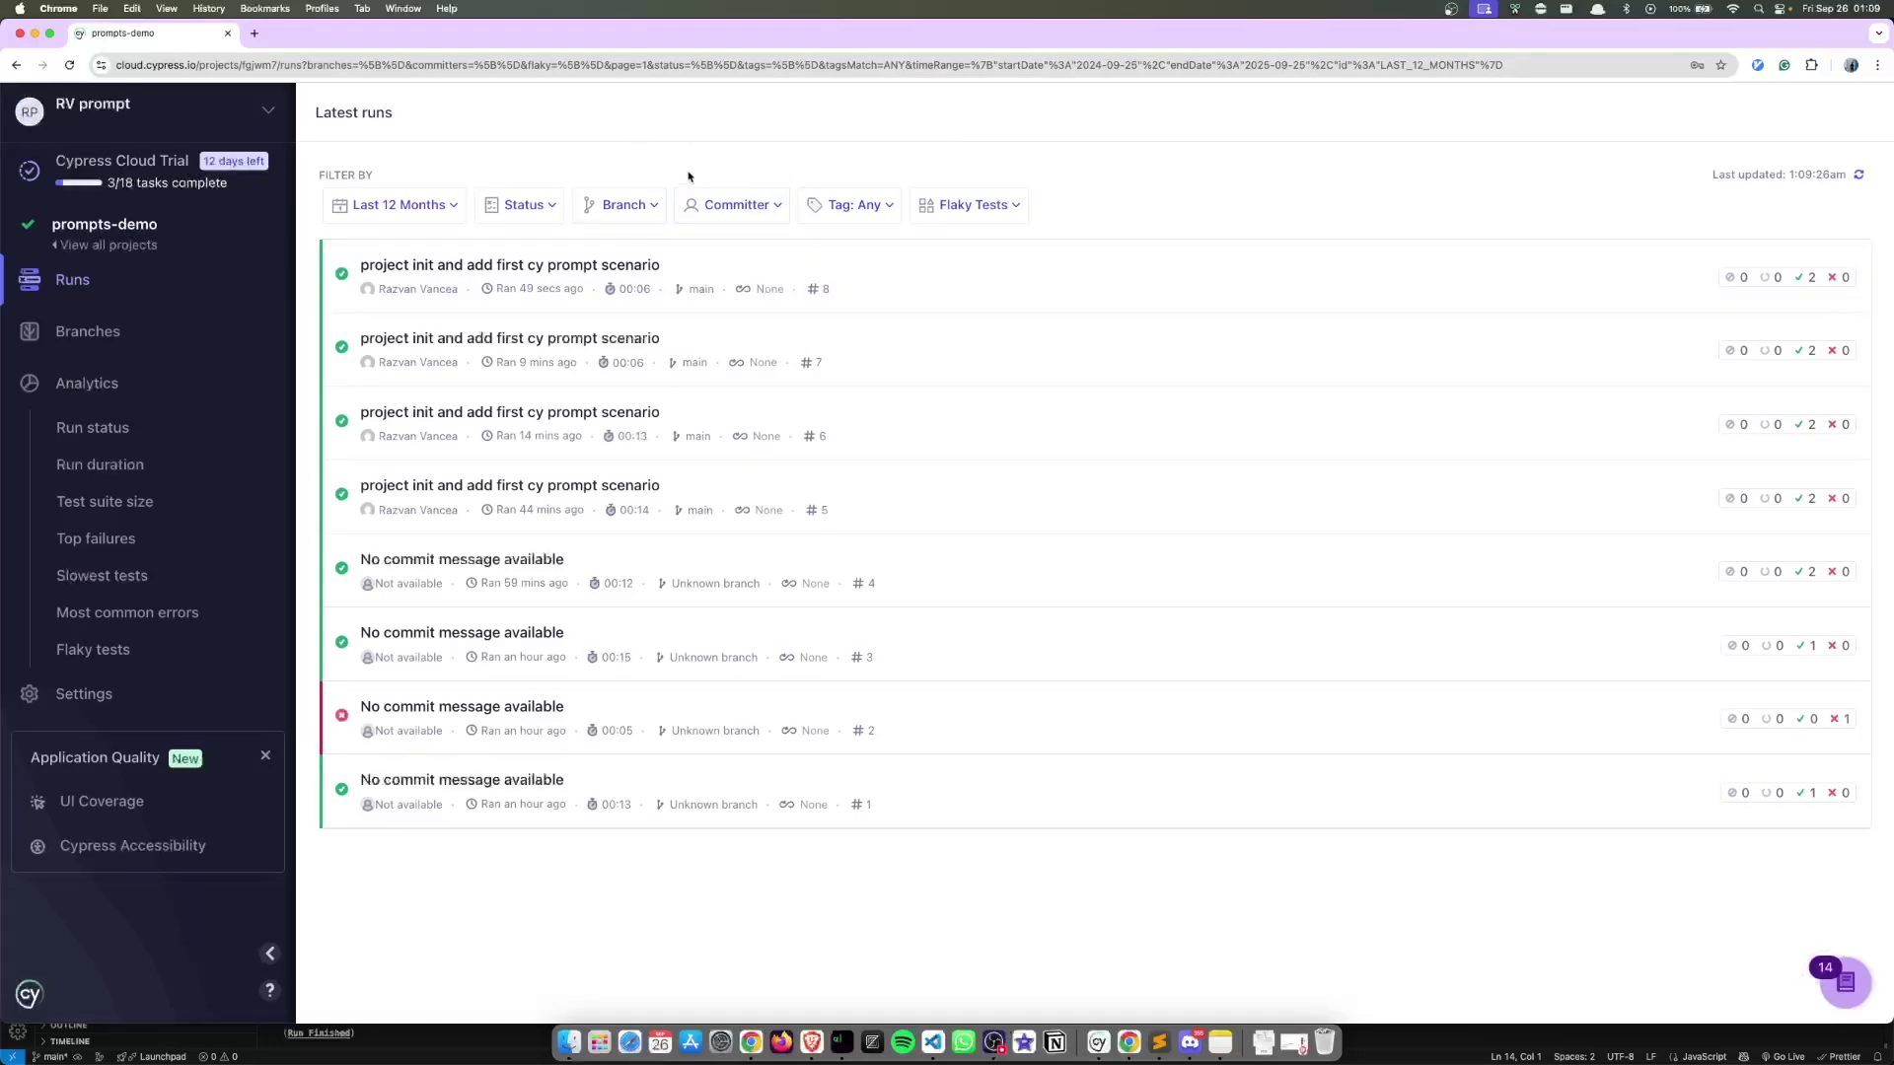
# Step: Open run #8's test results and start the cy prompt login test replay
pyautogui.click(452, 271)
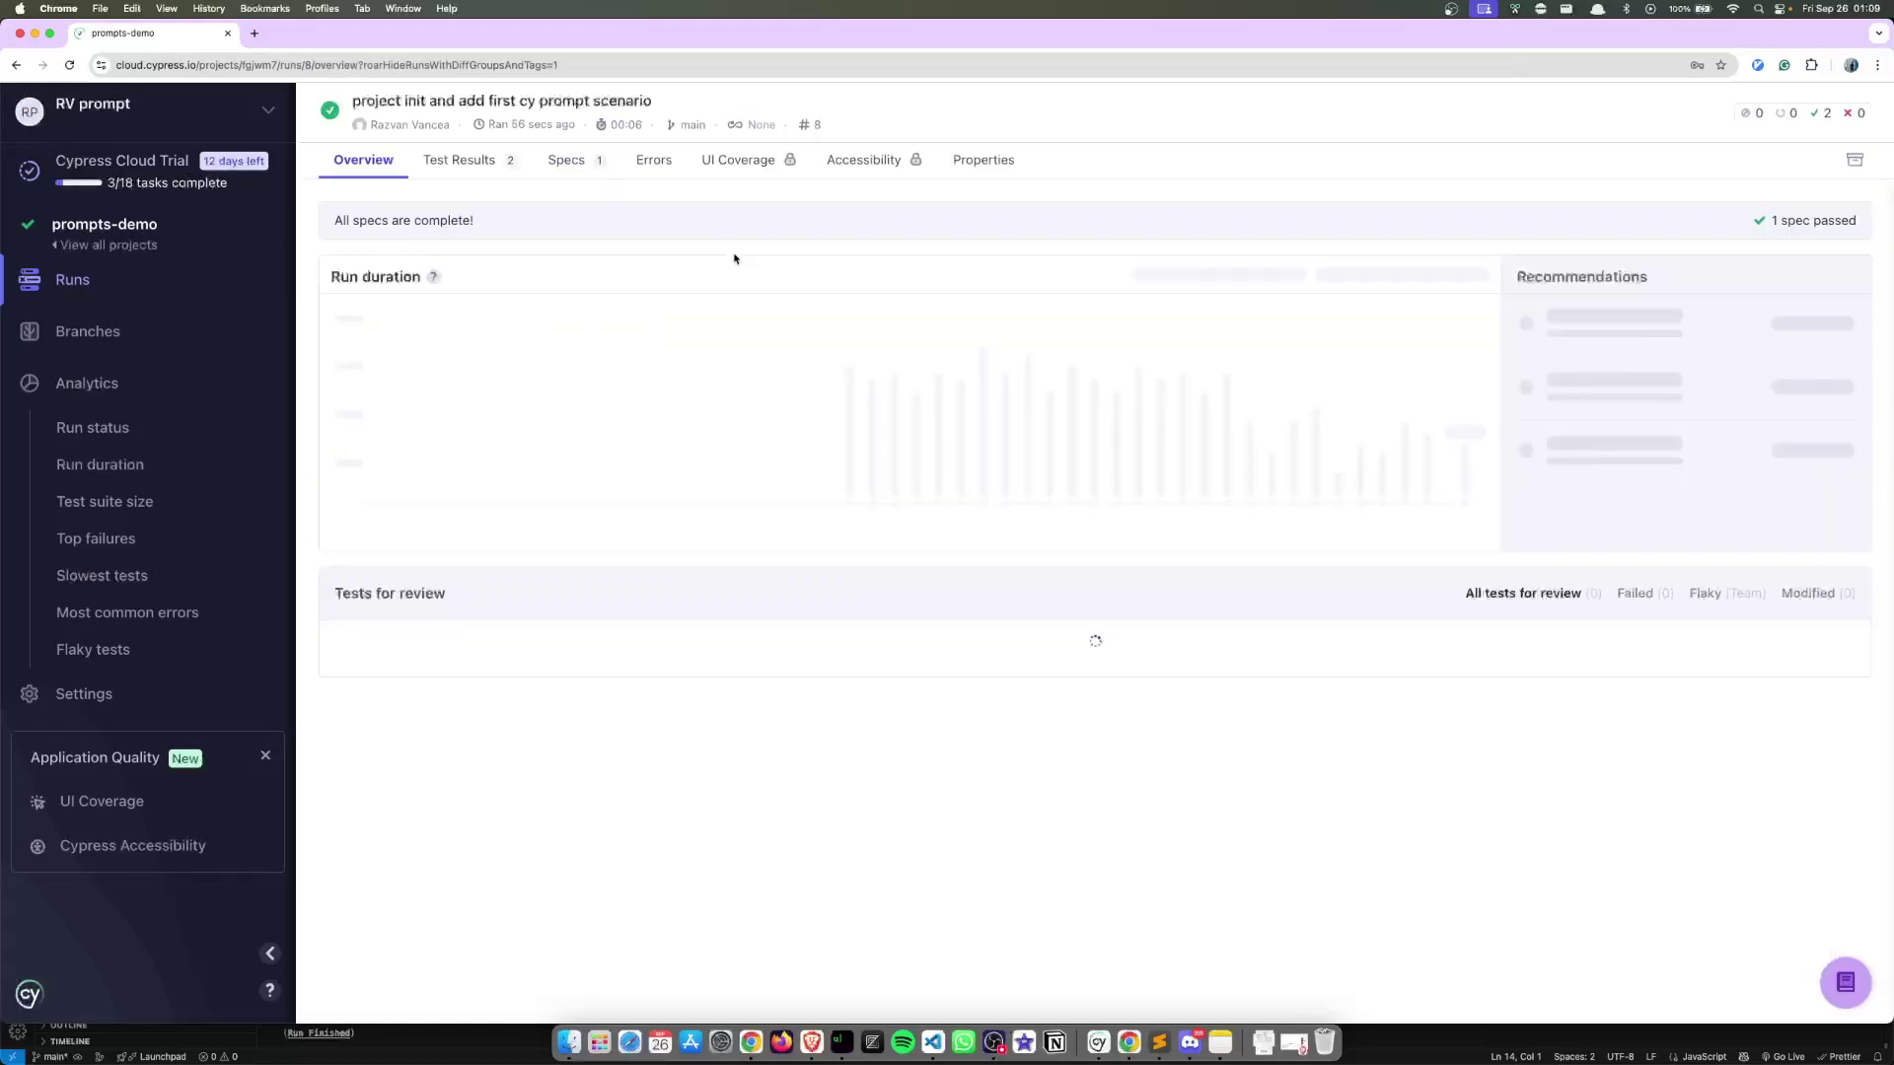
pyautogui.click(459, 159)
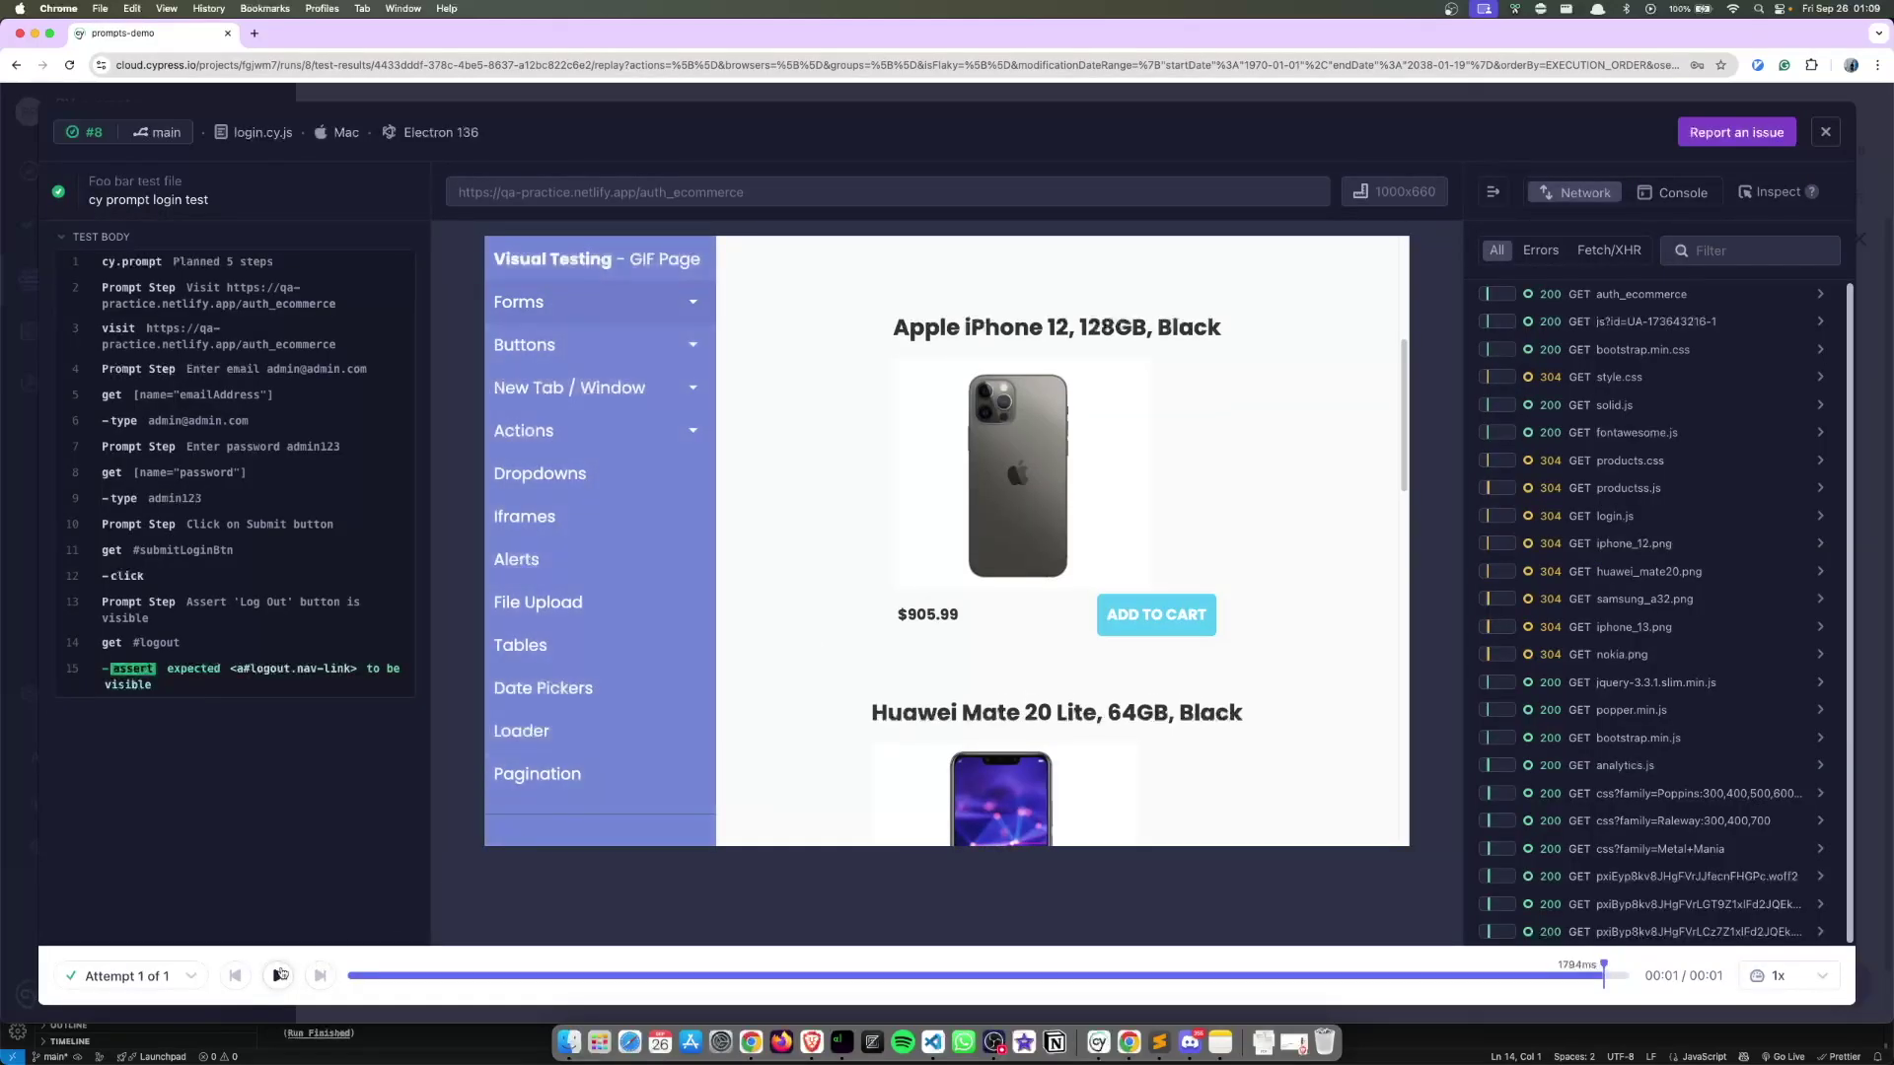
pyautogui.click(280, 975)
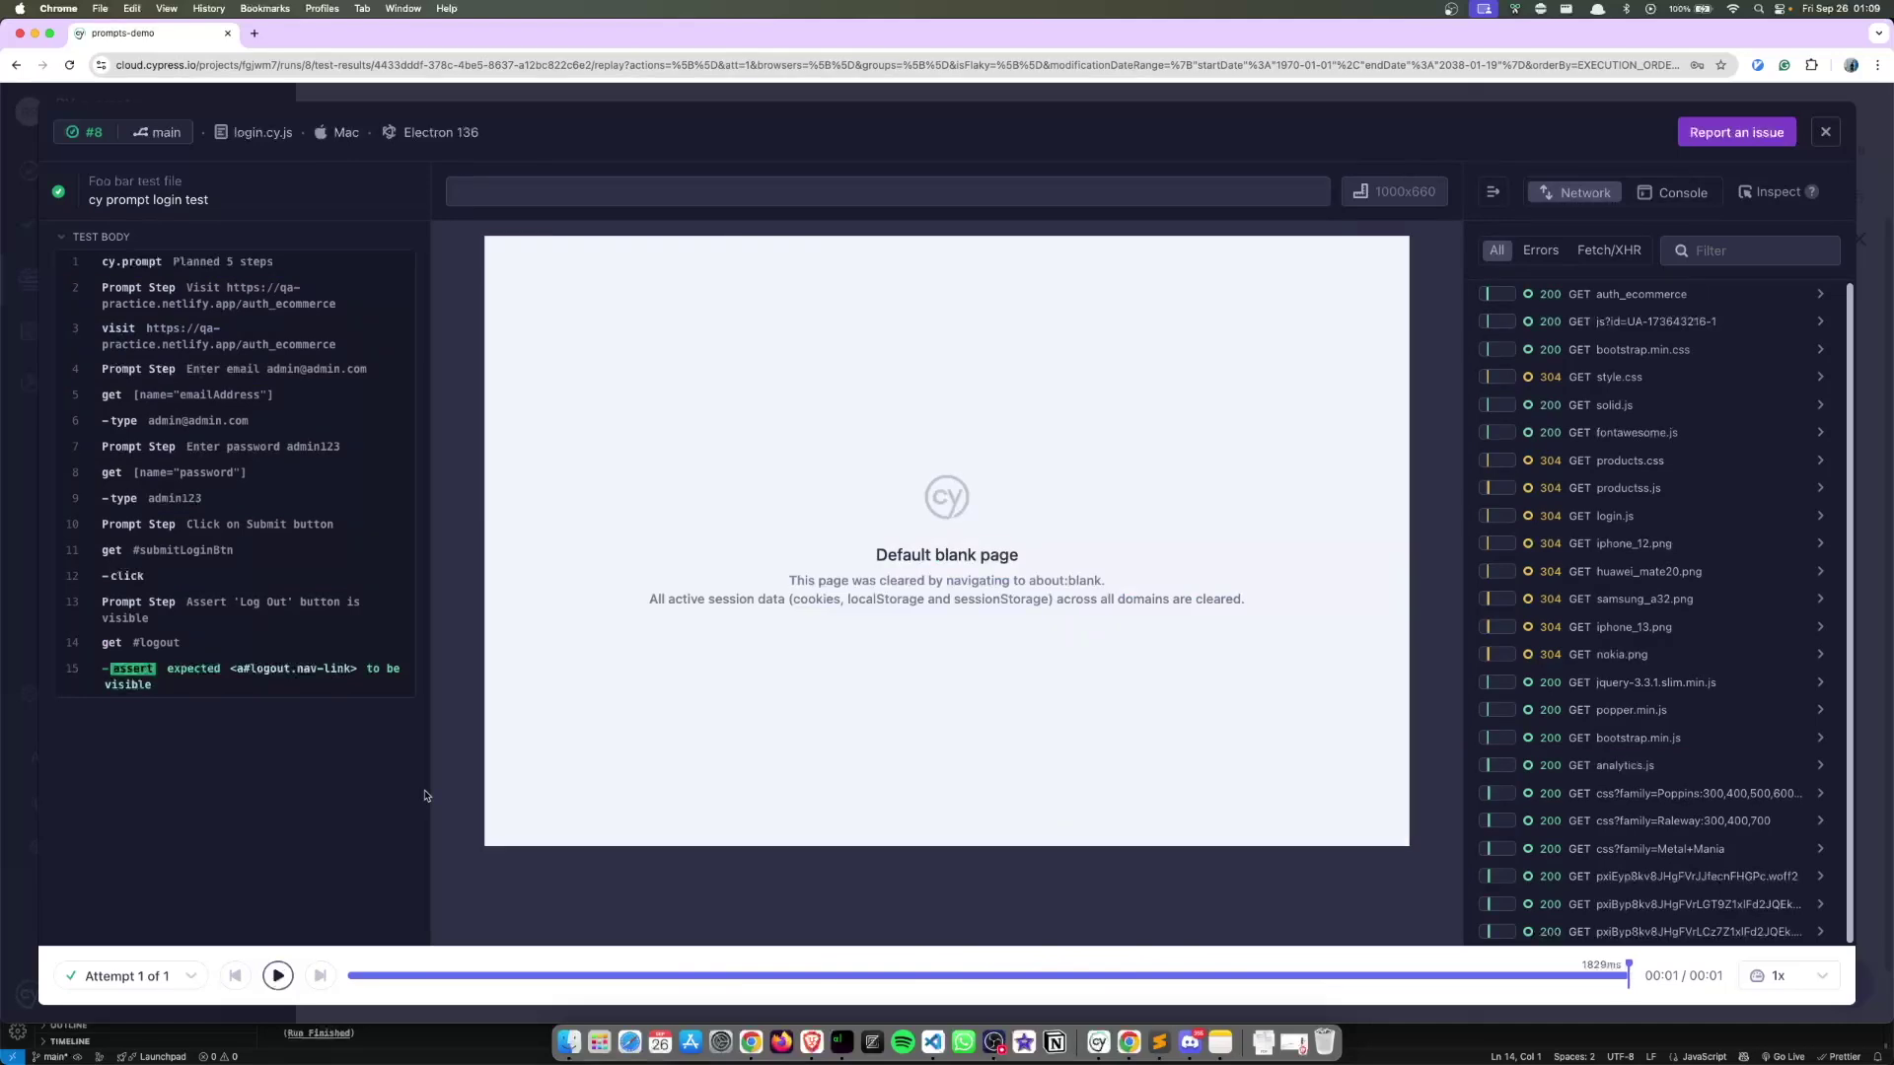
# Step: Replay the cy prompt login test recording again from the beginning
pyautogui.click(279, 976)
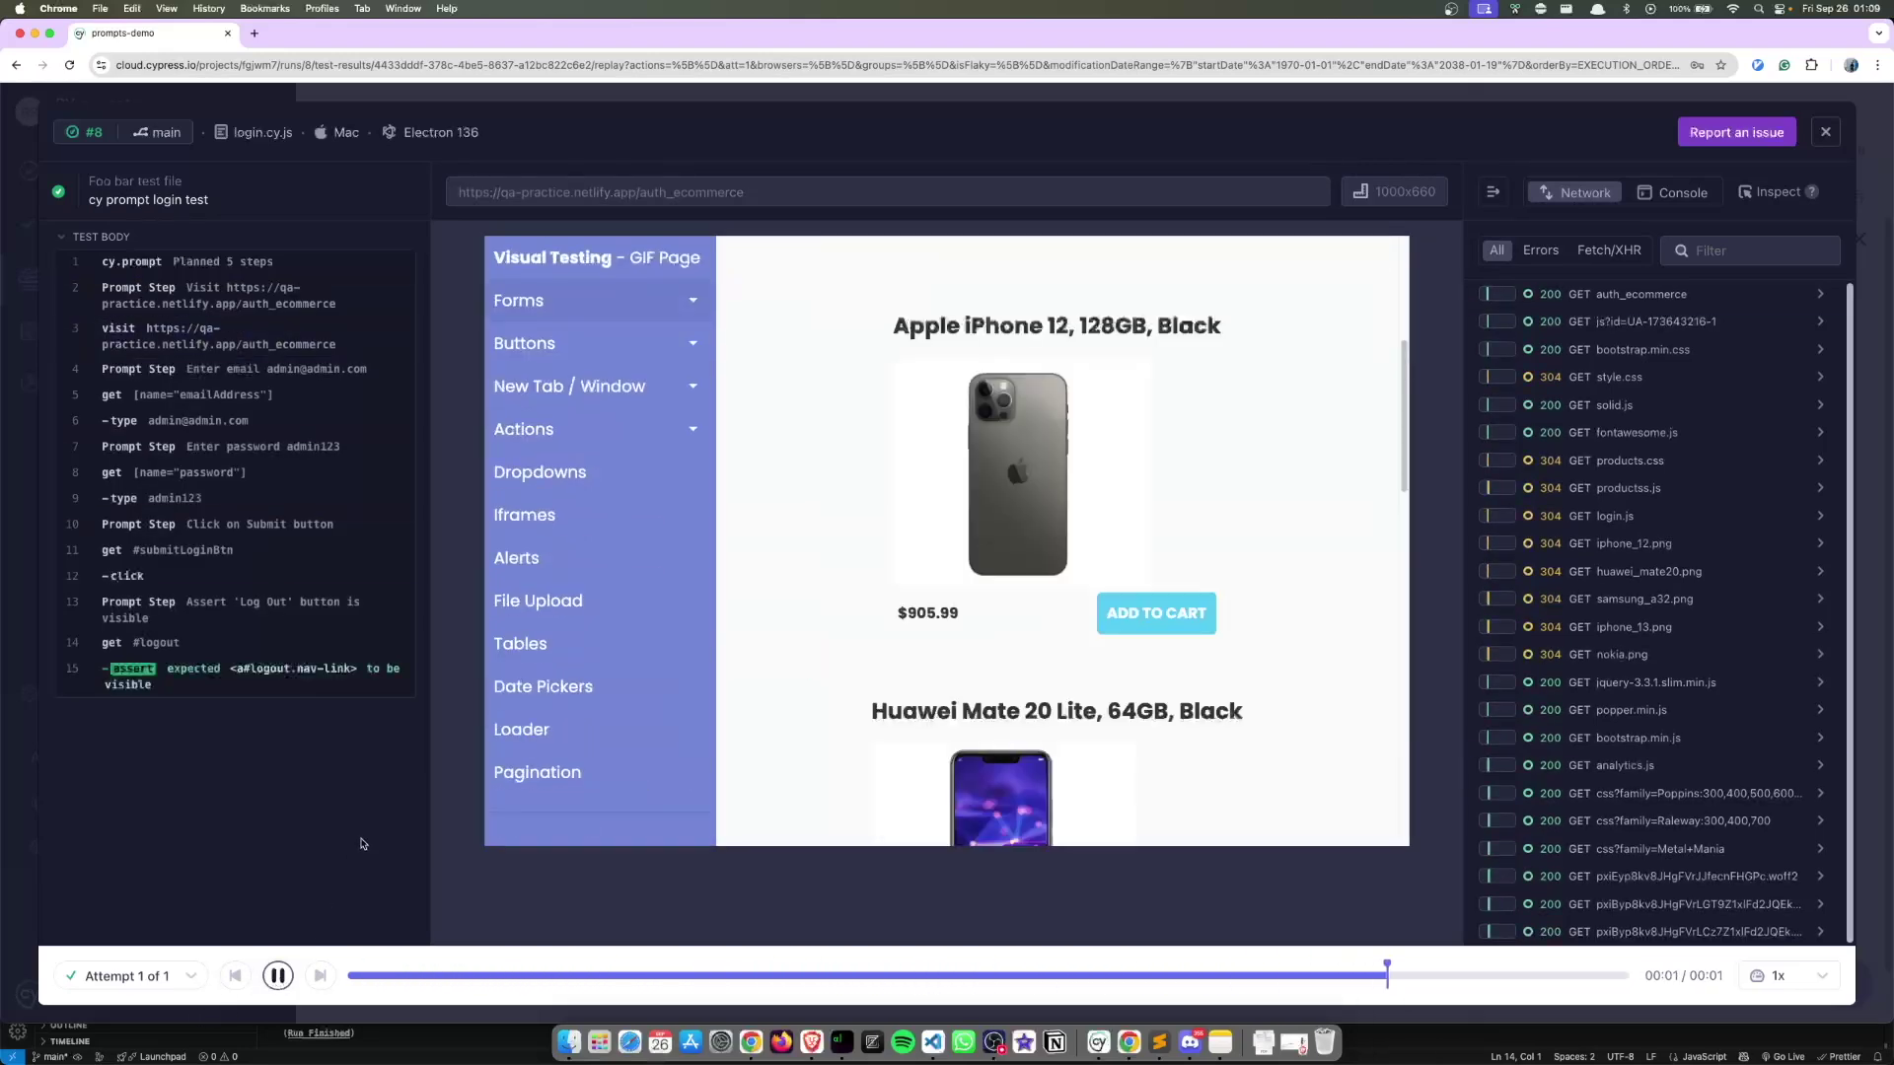